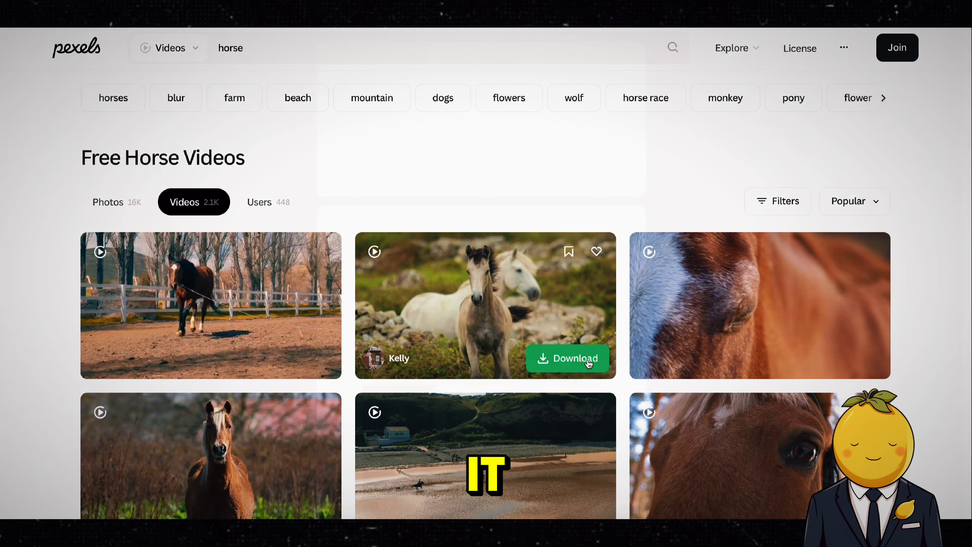
# Step: Download the free clips of the two horses among the rocks and the close-up of the brown-and-white horse
pyautogui.click(588, 362)
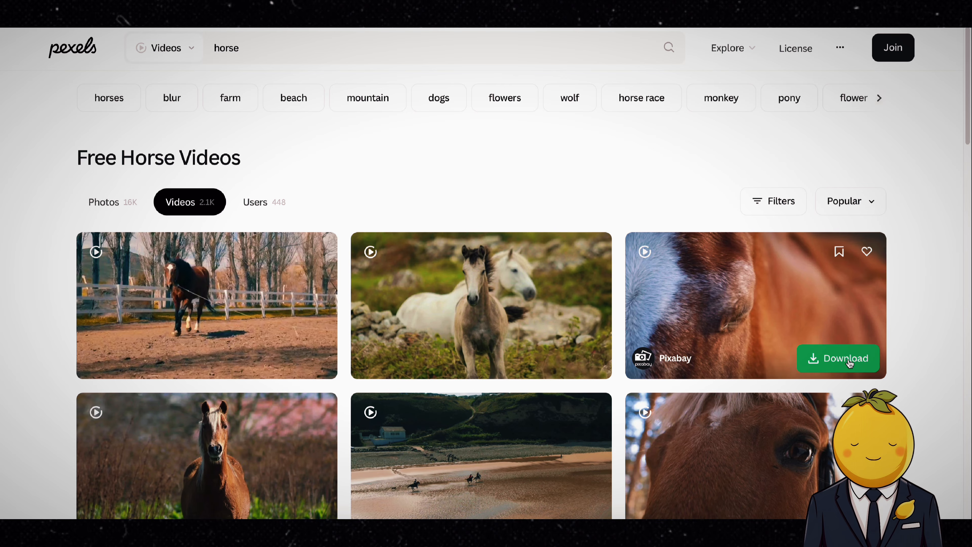
pyautogui.click(847, 360)
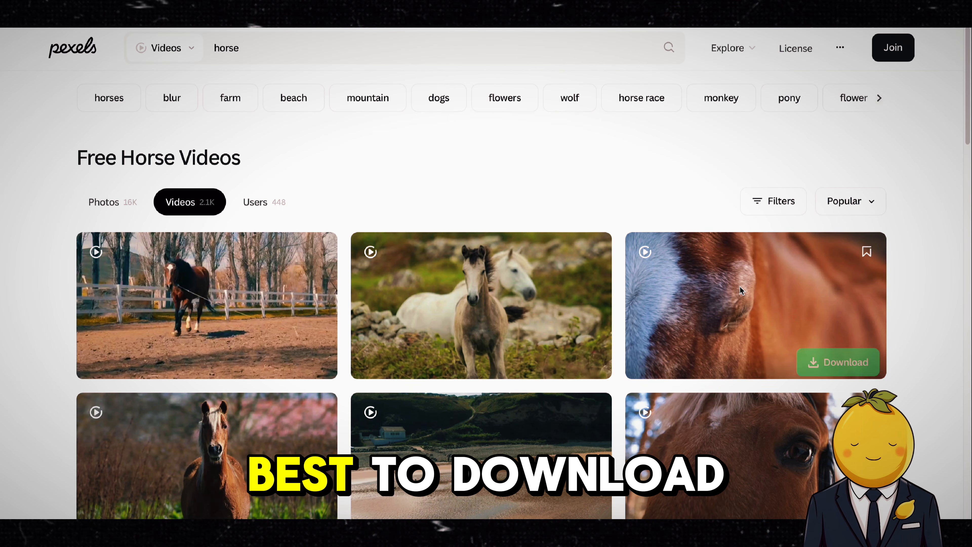
pyautogui.scroll(-5, 741, 290)
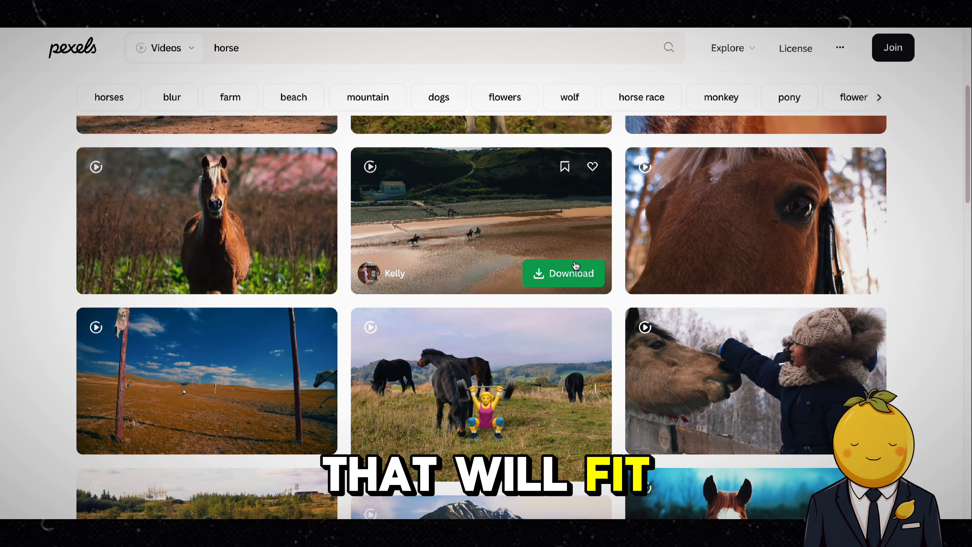
# Step: Download the clips of the riders on the beach and the brown horse standing in the field, dismissing each thank-you dialog
pyautogui.click(575, 266)
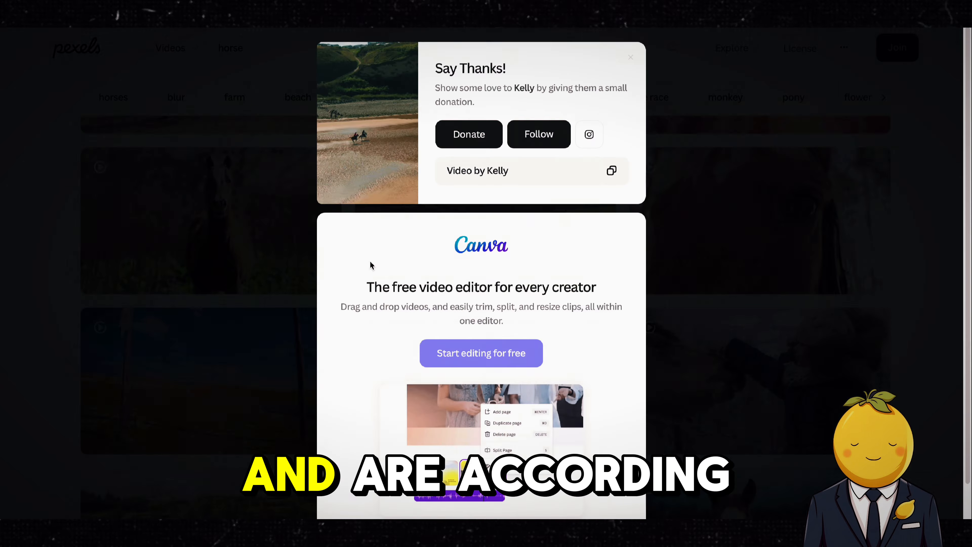
pyautogui.click(228, 270)
pyautogui.click(290, 274)
pyautogui.click(180, 302)
pyautogui.scroll(-5, 588, 299)
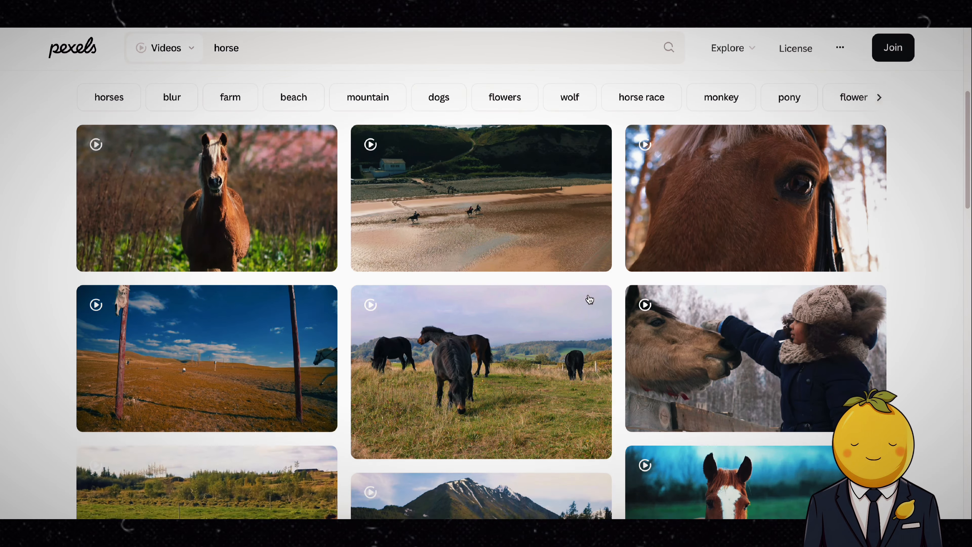
# Step: Download the clips of the grazing black horses, the girl petting a horse, and the brown horse with a white blaze
pyautogui.click(571, 254)
pyautogui.click(862, 213)
pyautogui.click(854, 227)
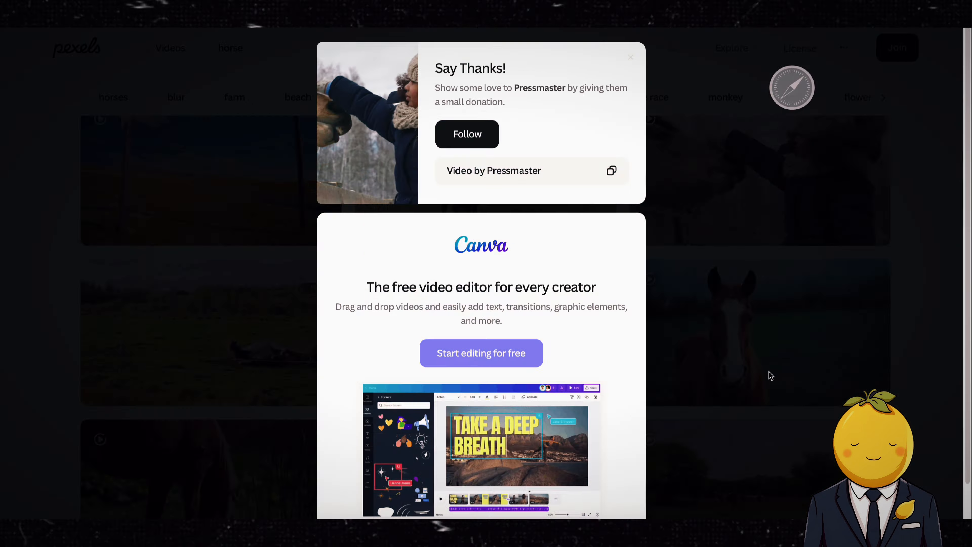
pyautogui.click(769, 370)
pyautogui.click(834, 379)
pyautogui.click(758, 345)
# Step: Download the clips of the white horse lying on grass and the black horse trotting in the paddock
pyautogui.scroll(-5, 574, 337)
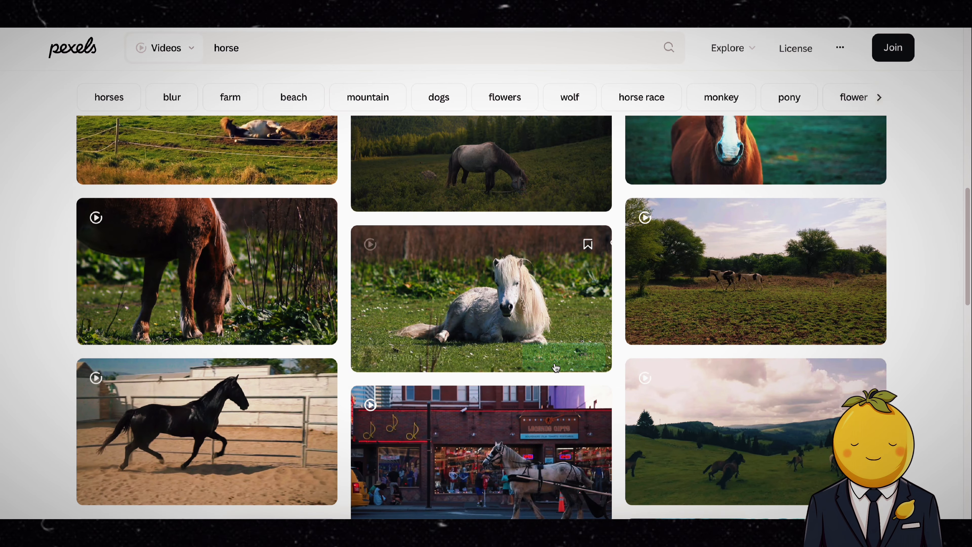
pyautogui.click(559, 354)
pyautogui.click(750, 320)
pyautogui.scroll(-4, 239, 385)
pyautogui.click(283, 321)
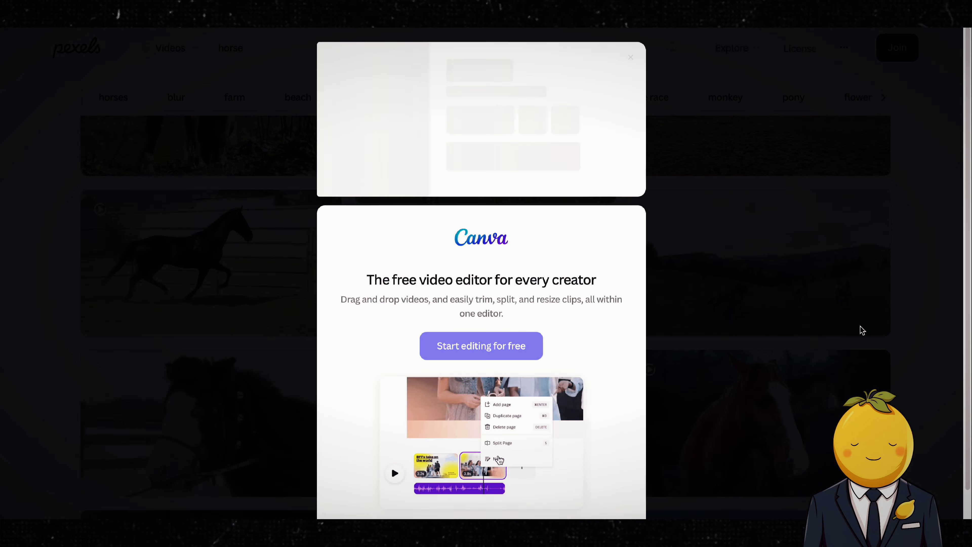
pyautogui.click(861, 328)
# Step: Download more horse clips from further down the results, including the brown horse behind the green fence
pyautogui.scroll(-4, 850, 330)
pyautogui.click(841, 279)
pyautogui.click(852, 245)
pyautogui.scroll(-5, 291, 245)
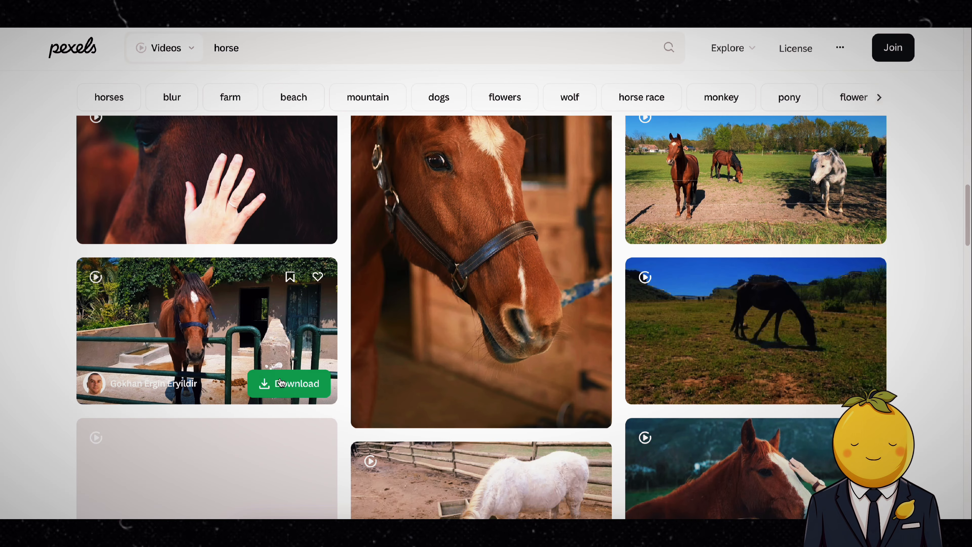
pyautogui.click(293, 384)
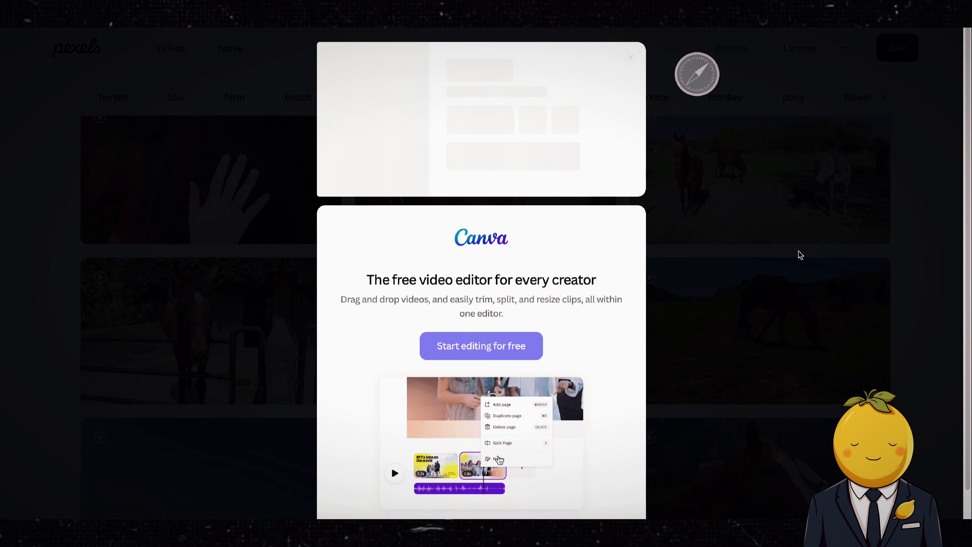
pyautogui.click(795, 259)
# Step: Switch to CapCut and place all the horse clips from the Downloads folder on the video track above the voiceover
pyautogui.click(486, 531)
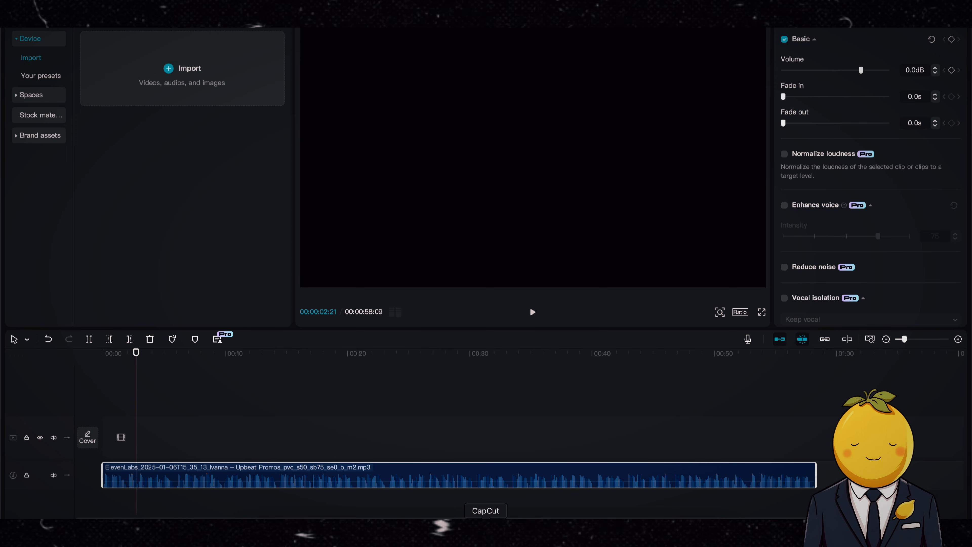
pyautogui.click(260, 530)
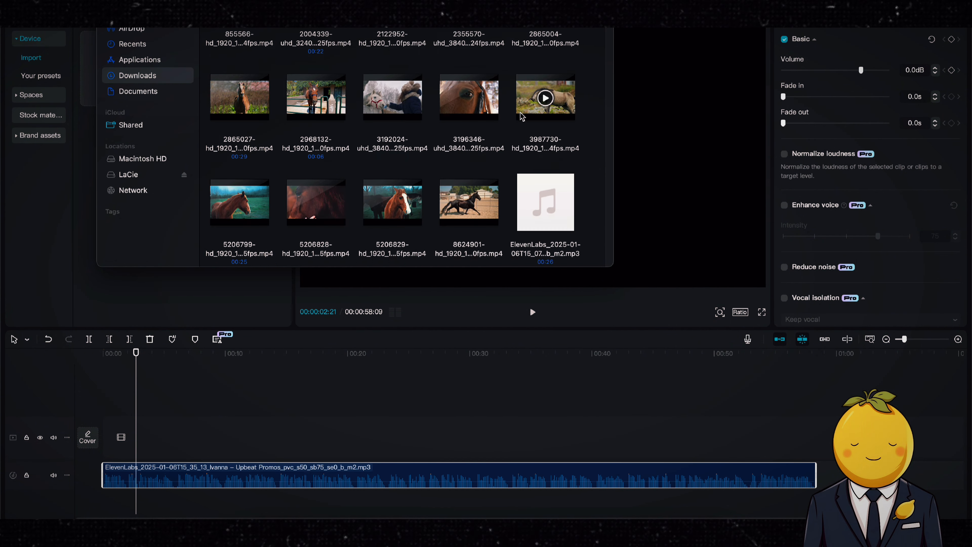
pyautogui.scroll(-1, 600, 101)
pyautogui.press('super+a')
pyautogui.moveTo(558, 235); pyautogui.dragTo(374, 426)
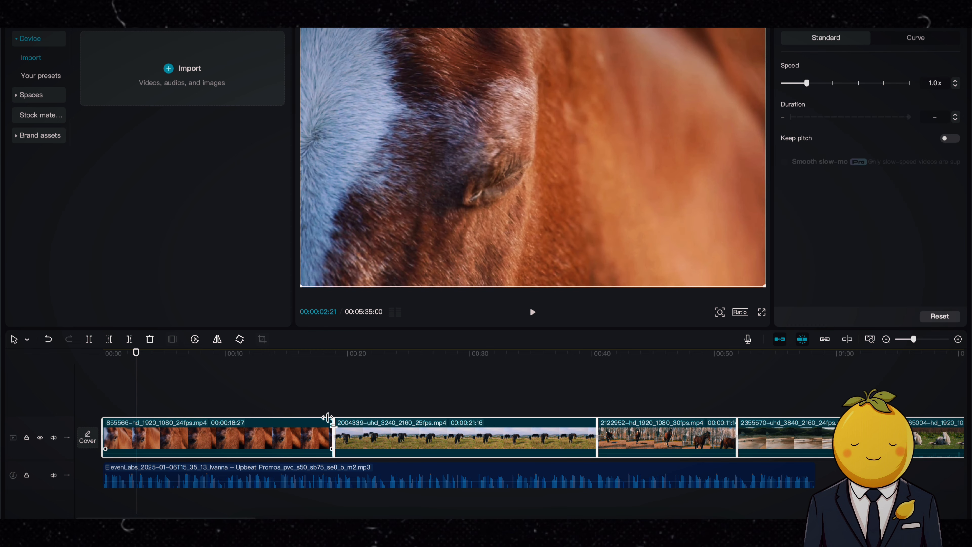
# Step: Play the start of the timeline and trim the first clip, the horse close-up, to about 2 seconds
pyautogui.moveTo(914, 339); pyautogui.dragTo(905, 339)
pyautogui.click(703, 423)
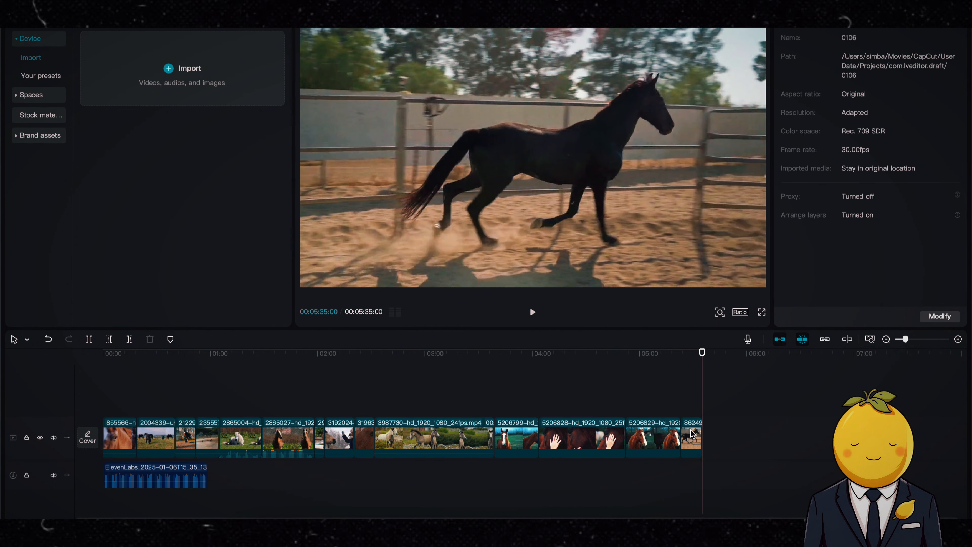
pyautogui.press('space')
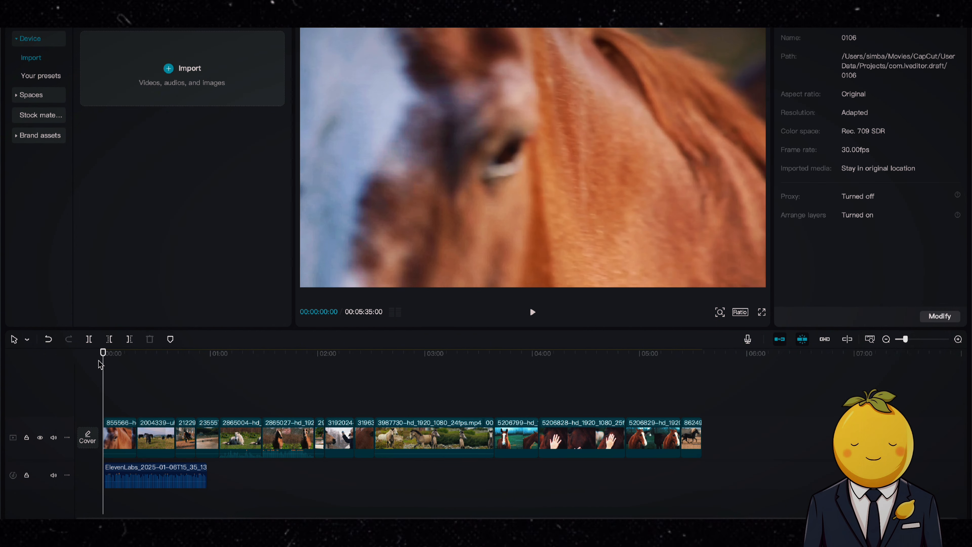
pyautogui.moveTo(906, 339); pyautogui.dragTo(911, 339)
pyautogui.press('space')
pyautogui.click(186, 440)
pyautogui.moveTo(189, 436); pyautogui.dragTo(105, 428)
# Step: Trim the second clip (black horses) and the third clip (horse by the white fence) to about 3 seconds each
pyautogui.press('space')
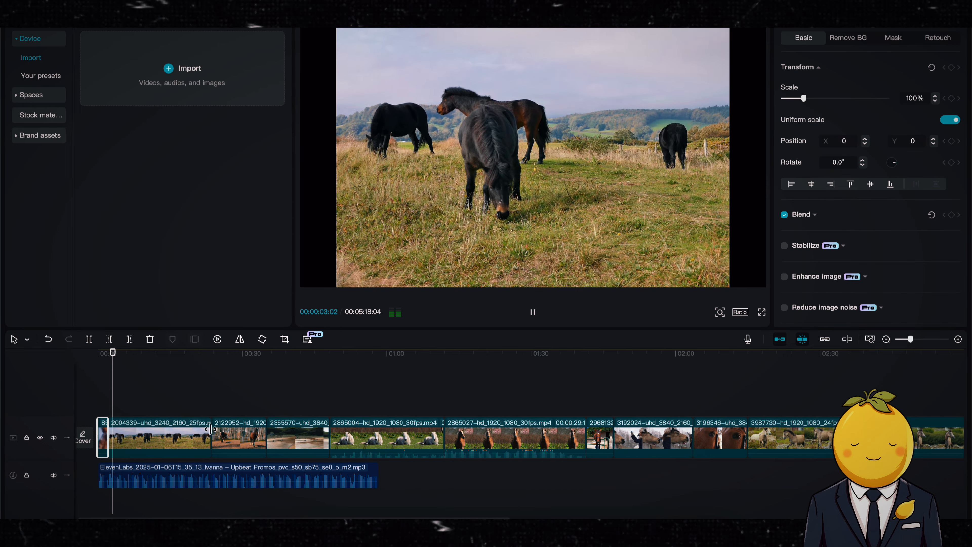
pyautogui.moveTo(209, 431); pyautogui.dragTo(125, 425)
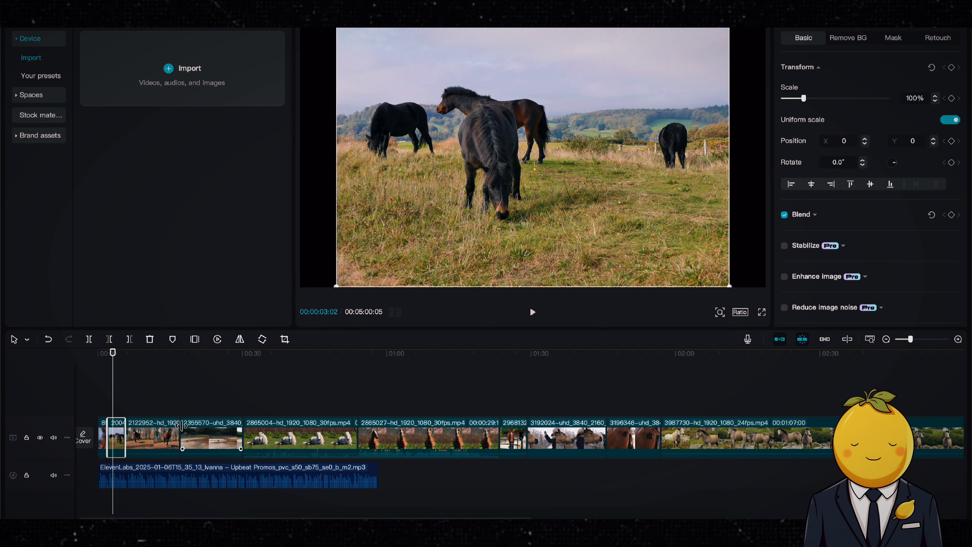
pyautogui.click(179, 429)
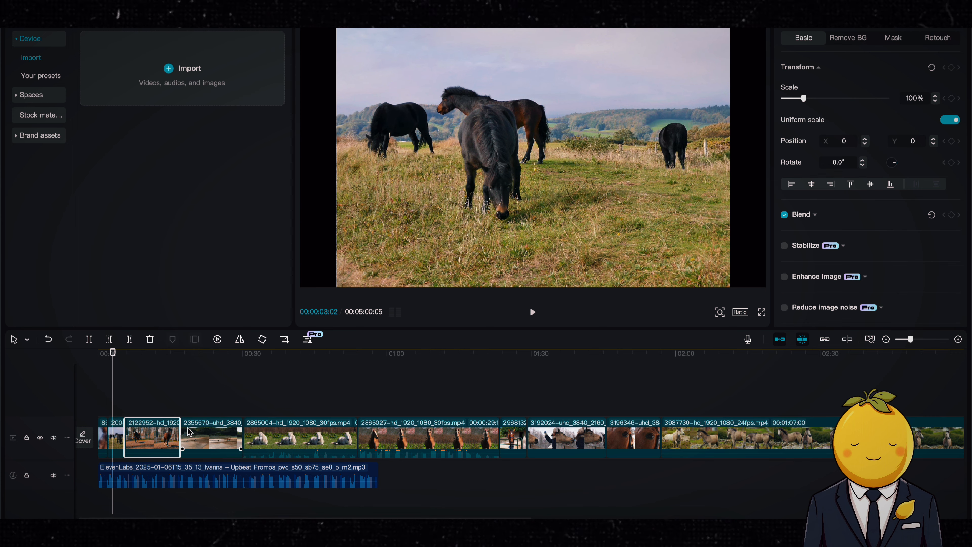
pyautogui.moveTo(183, 426); pyautogui.dragTo(137, 429)
# Step: Scale the black horses clip to 124% with a vertical position of -42 so it fills the frame
pyautogui.click(118, 437)
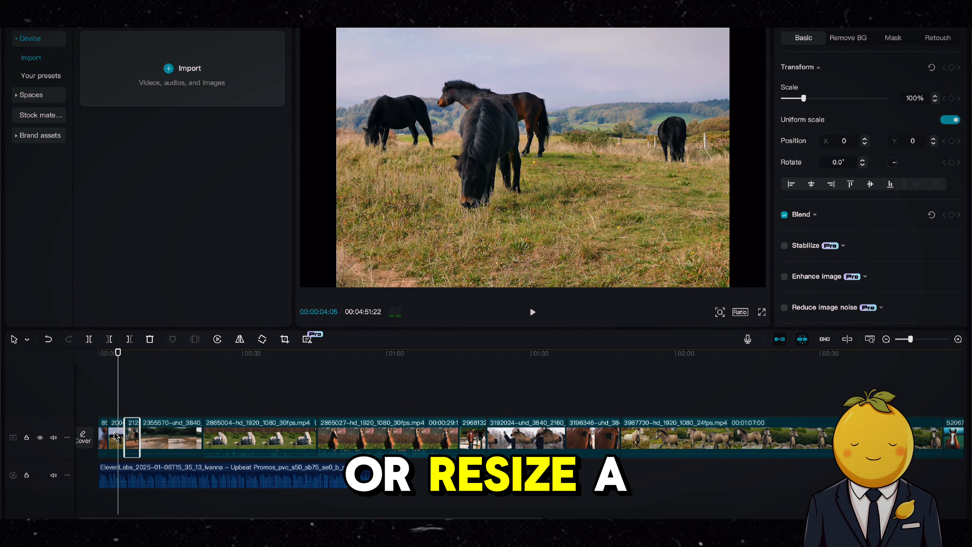
pyautogui.moveTo(336, 286); pyautogui.dragTo(313, 288)
pyautogui.press('space')
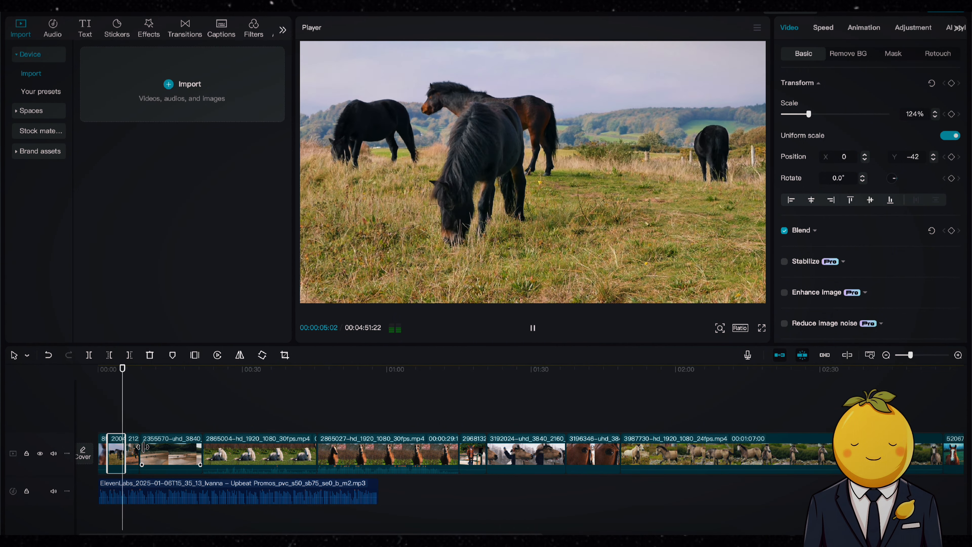
# Step: Trim the beach riders clip to about 4 seconds and mute the video track
pyautogui.click(197, 452)
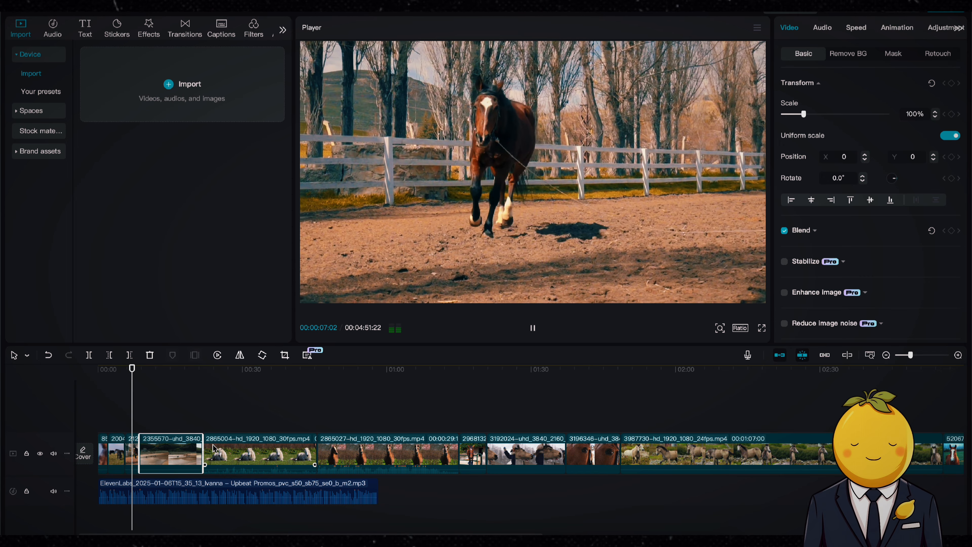
pyautogui.moveTo(198, 452); pyautogui.dragTo(158, 441)
pyautogui.click(202, 456)
pyautogui.press('space')
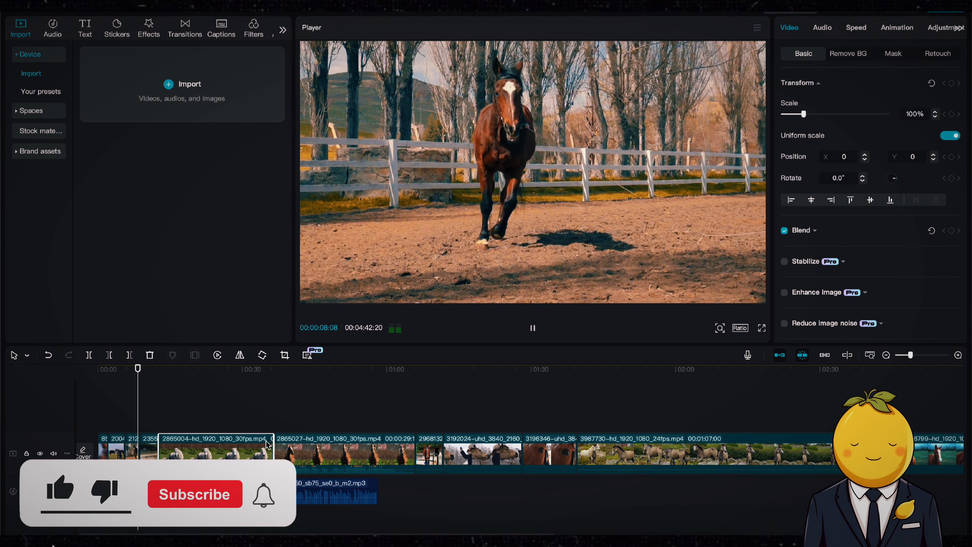
pyautogui.click(53, 453)
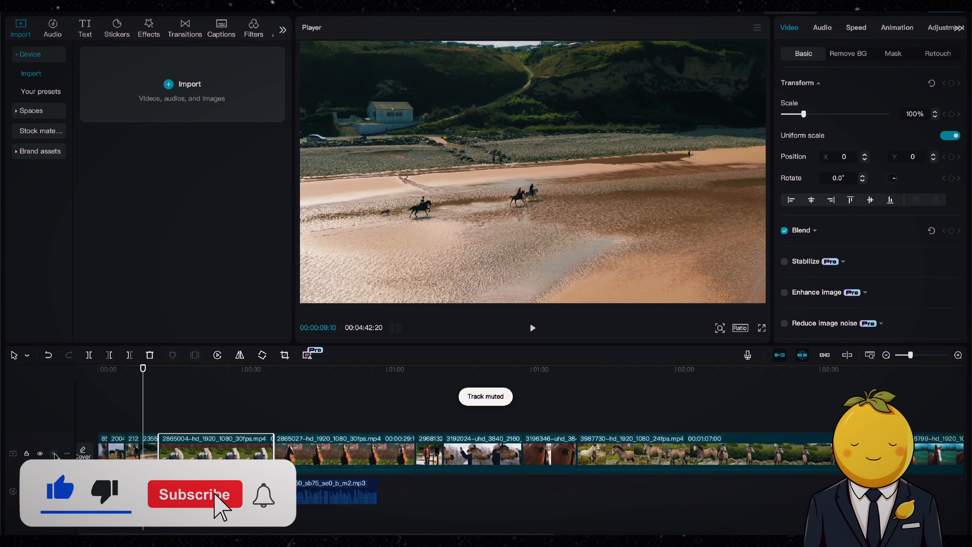
# Step: Trim the clips from the lying white horse through the horse-eye close-up to a few seconds each
pyautogui.moveTo(273, 448); pyautogui.dragTo(171, 444)
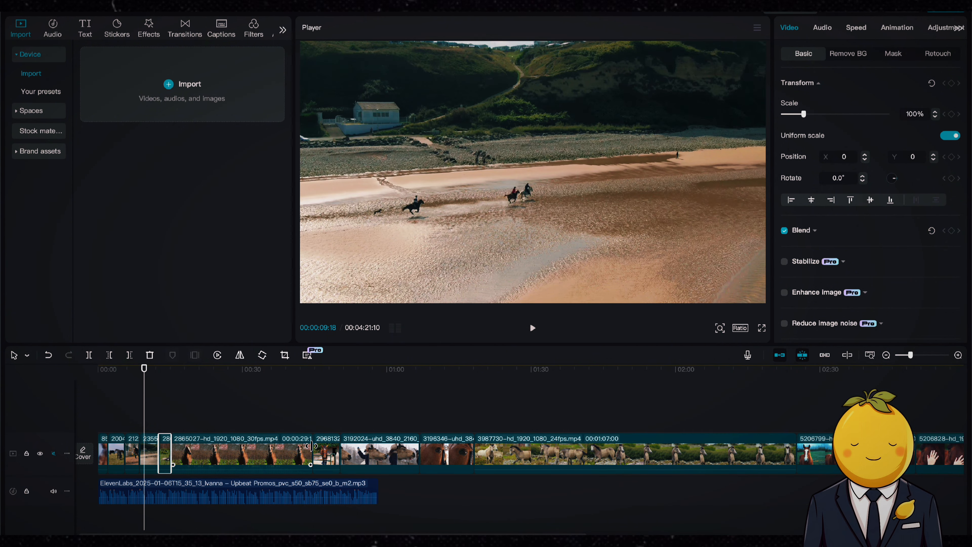
pyautogui.moveTo(313, 448); pyautogui.dragTo(197, 448)
pyautogui.moveTo(274, 446); pyautogui.dragTo(222, 444)
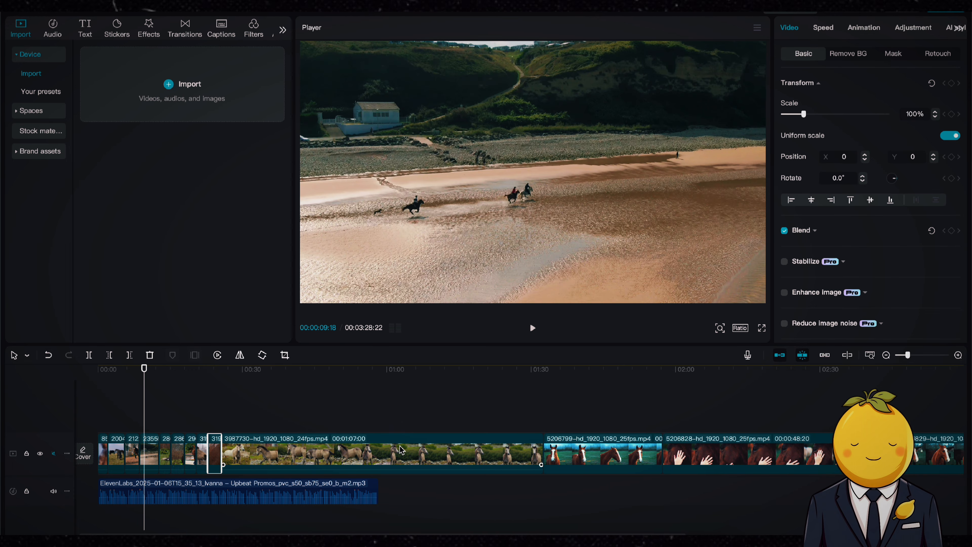
# Step: Shorten the clips from the horses among the rocks onward to about 6 seconds or less each
pyautogui.click(348, 450)
pyautogui.moveTo(541, 446); pyautogui.dragTo(250, 453)
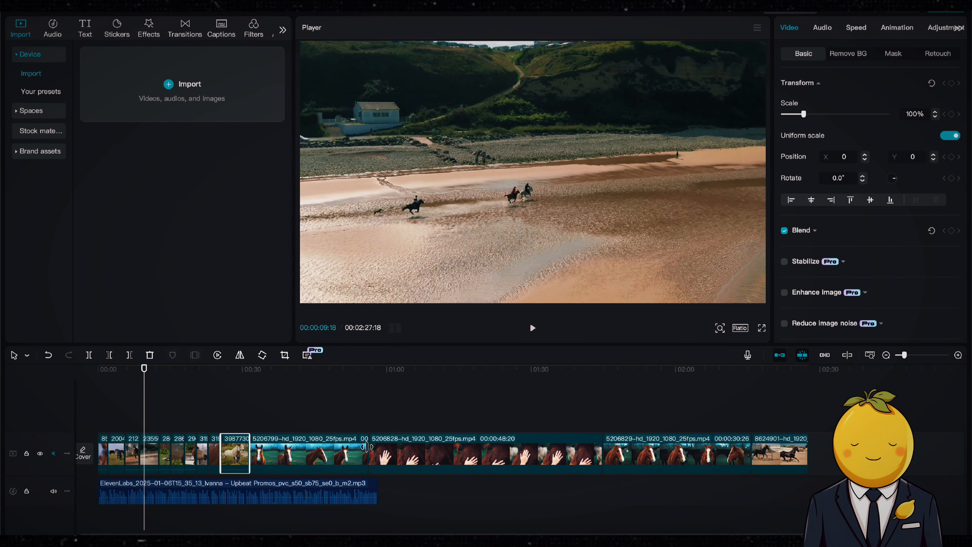
pyautogui.moveTo(366, 447); pyautogui.dragTo(279, 447)
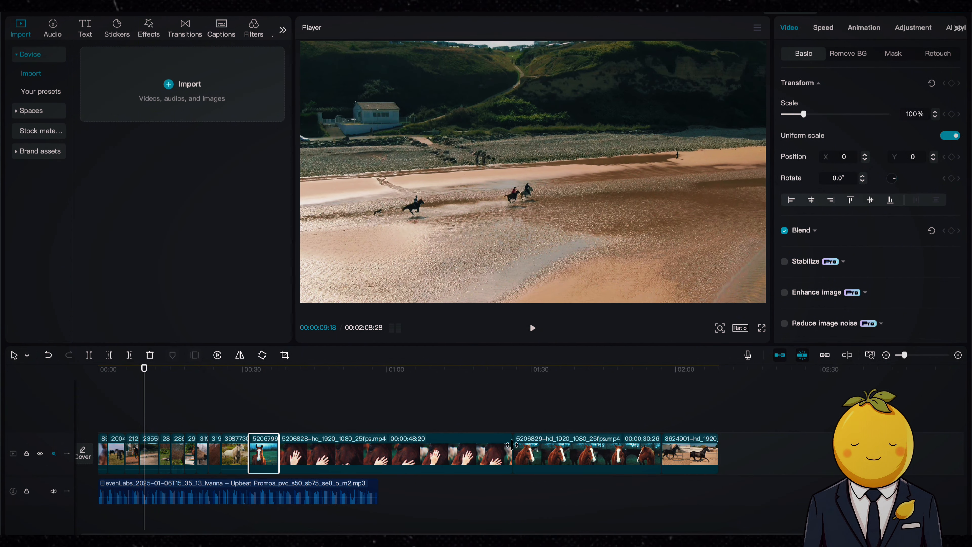
pyautogui.moveTo(512, 445); pyautogui.dragTo(304, 448)
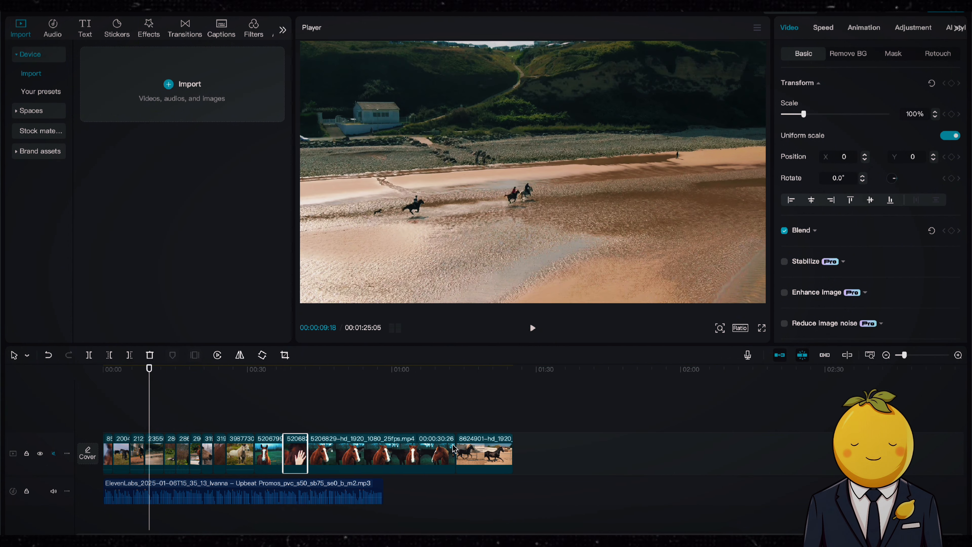
pyautogui.moveTo(453, 448); pyautogui.dragTo(343, 452)
# Step: Lengthen the middle clips until the video track reaches the end of the voiceover, and play the edit from the start
pyautogui.click(184, 447)
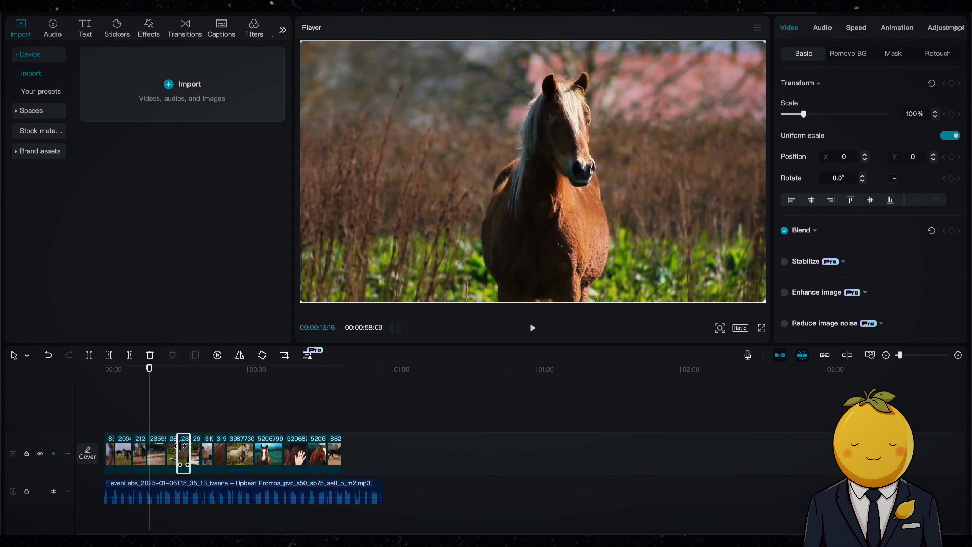
pyautogui.moveTo(188, 444); pyautogui.dragTo(269, 447)
pyautogui.click(213, 446)
pyautogui.click(365, 367)
pyautogui.moveTo(366, 367); pyautogui.dragTo(1, 344)
pyautogui.press('space')
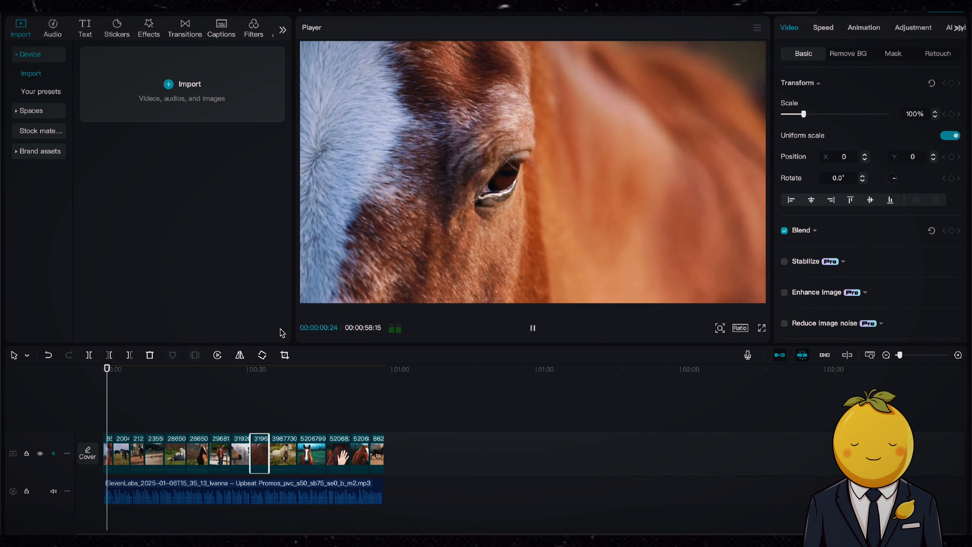
# Step: Add the VLOGMAS text template at the start of the timeline and set its second paragraph to "Horses"
pyautogui.moveTo(129, 373); pyautogui.dragTo(78, 373)
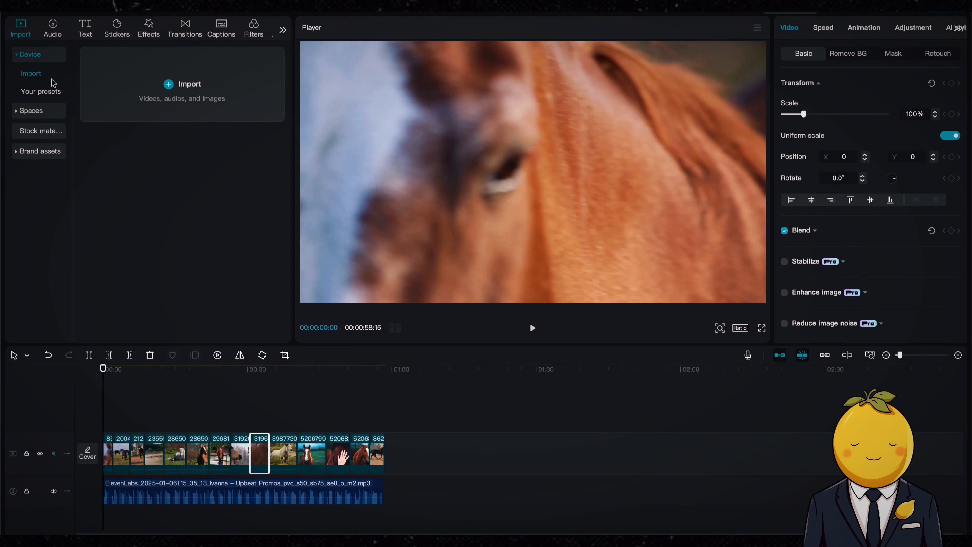
pyautogui.click(88, 34)
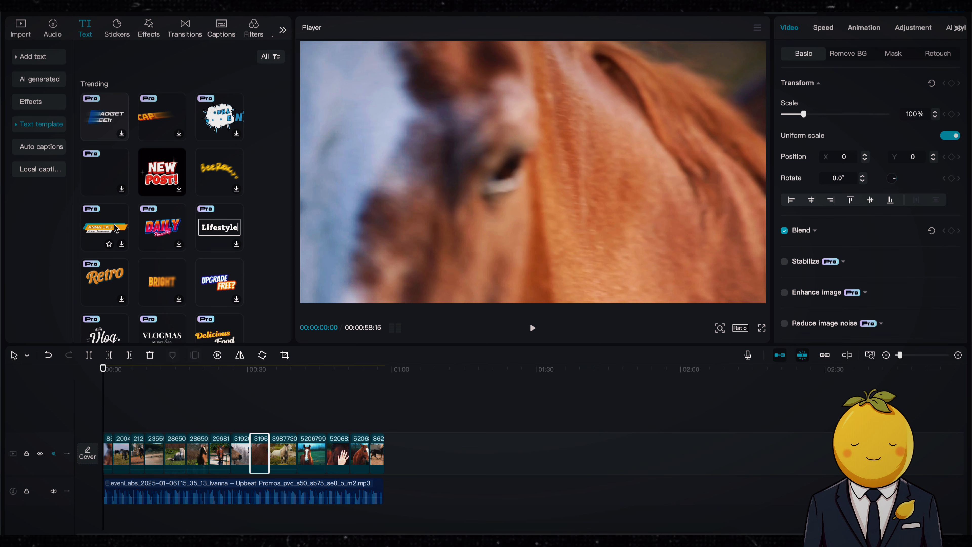
pyautogui.scroll(-3, 203, 230)
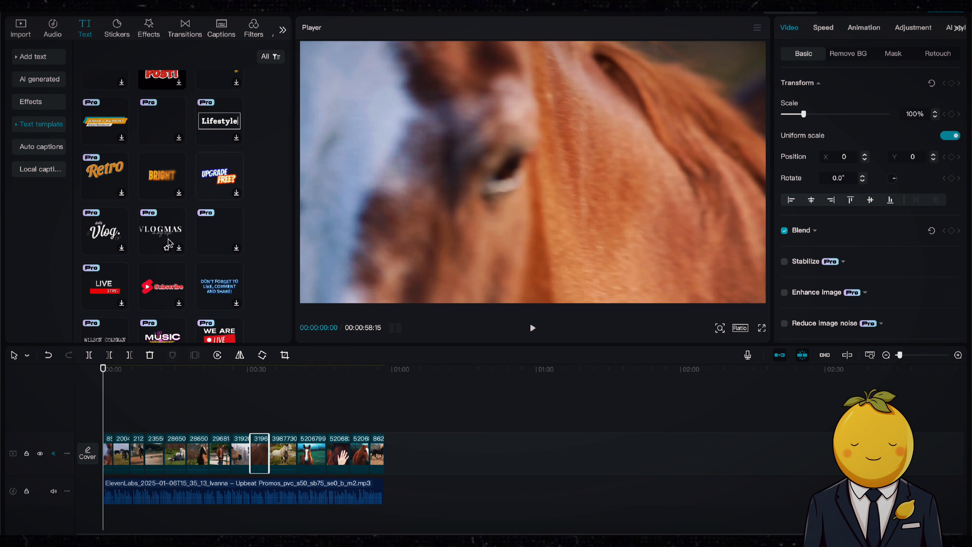
pyautogui.moveTo(169, 239); pyautogui.dragTo(101, 424)
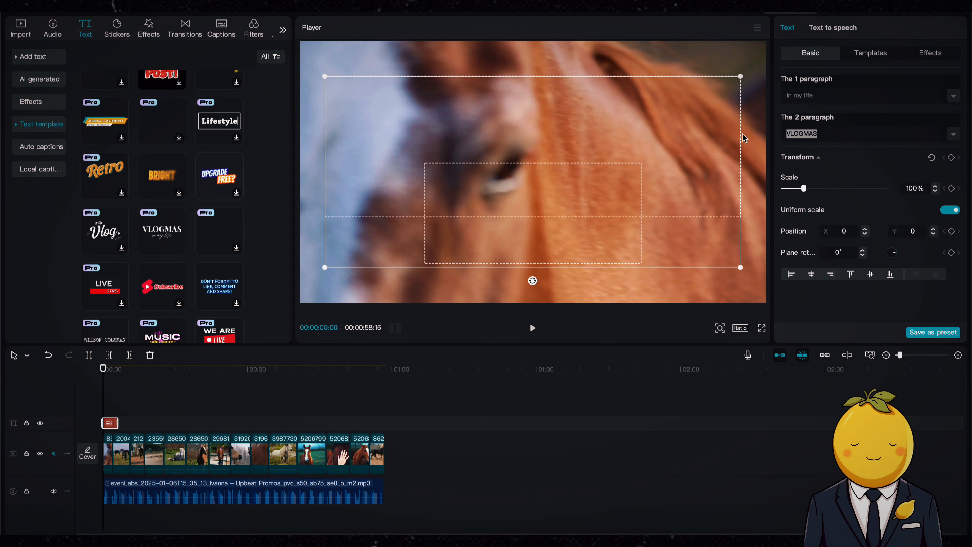
pyautogui.write('Horses')
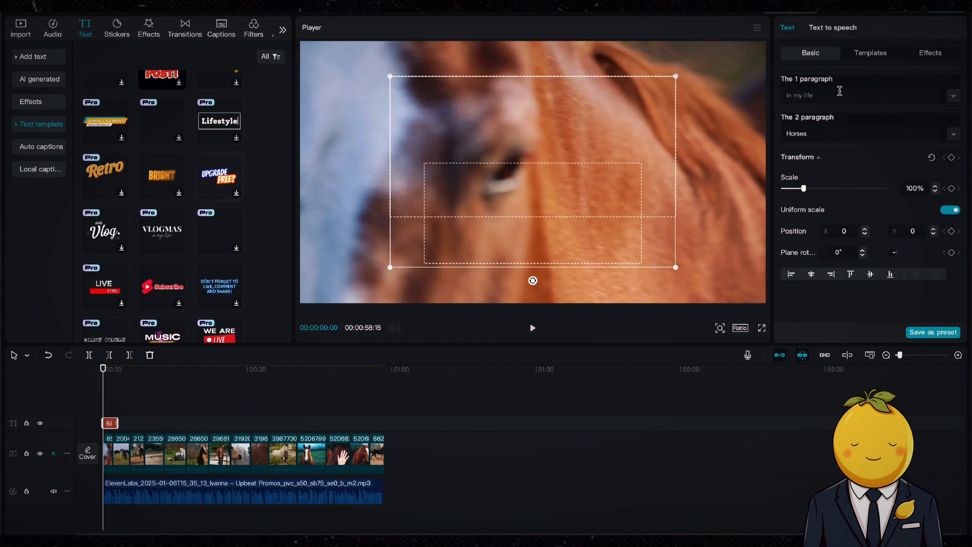
# Step: Set the title's first paragraph to "what are they?" and play the opening of the edit to check it
pyautogui.write('what a')
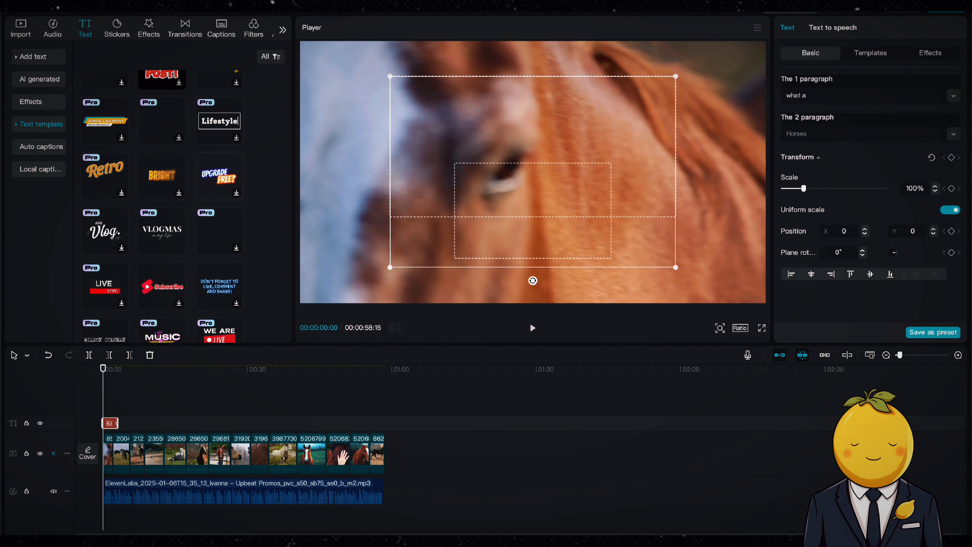
pyautogui.write('re they?')
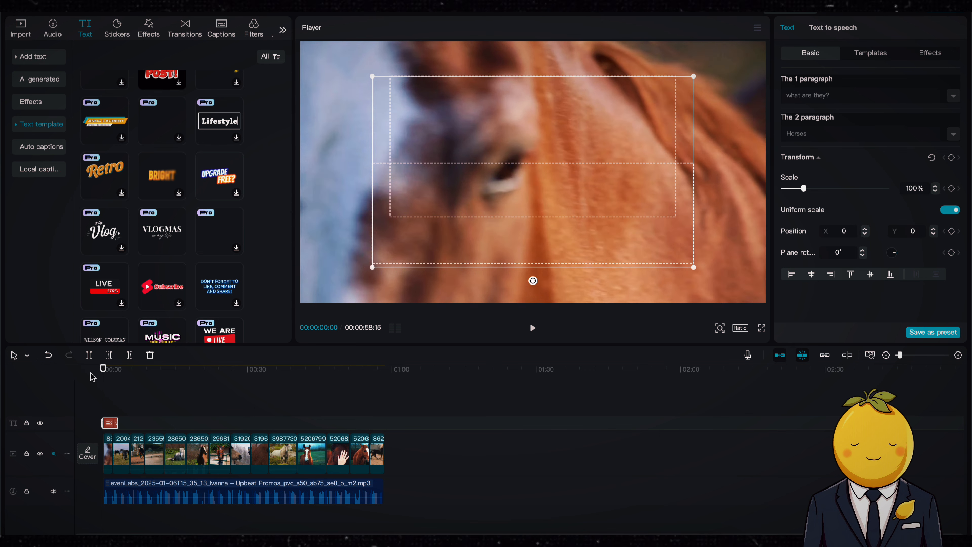
pyautogui.press('space')
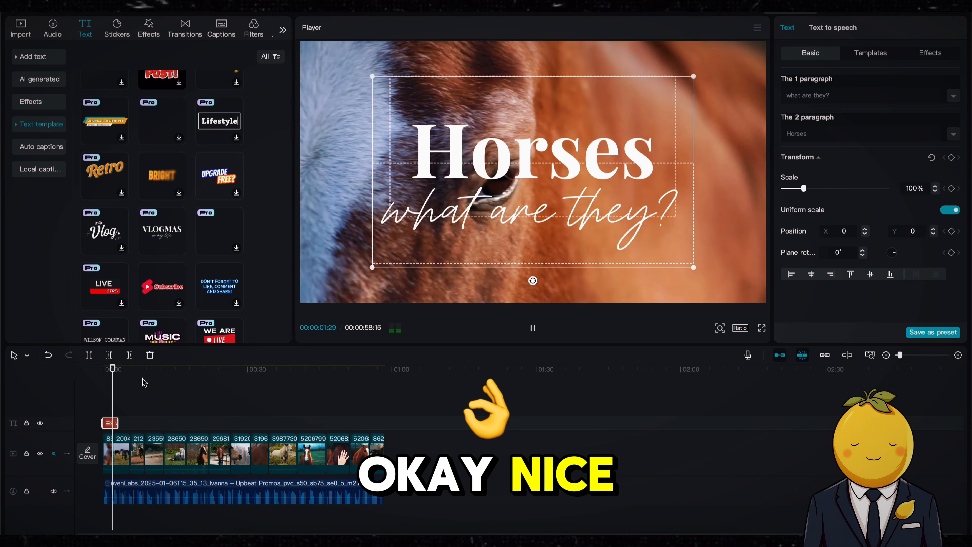
pyautogui.press('space')
pyautogui.click(108, 377)
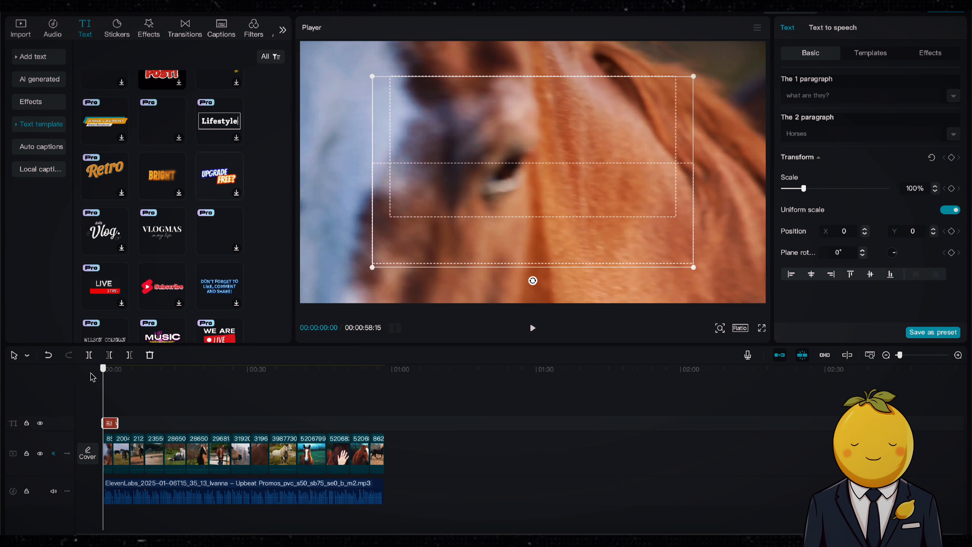
pyautogui.moveTo(837, 96); pyautogui.dragTo(772, 95)
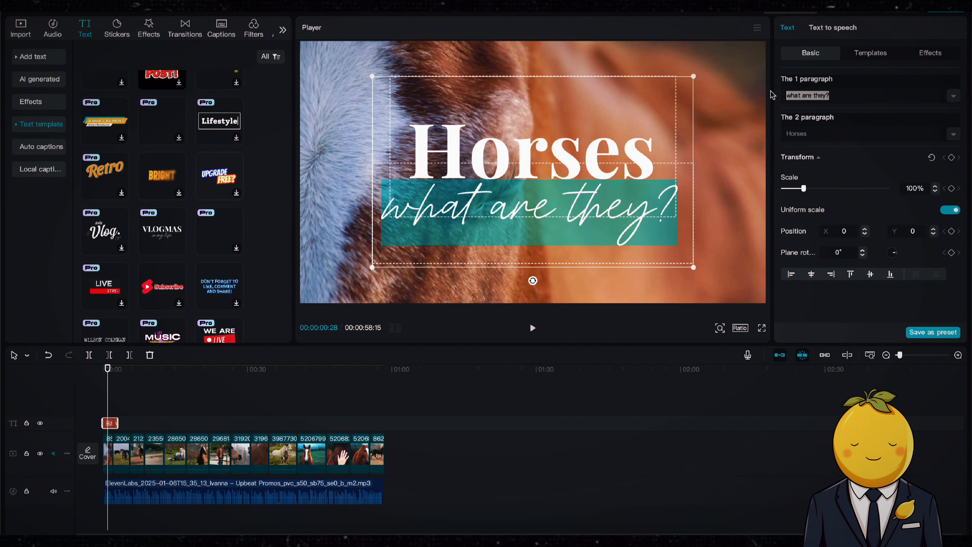
pyautogui.press('space')
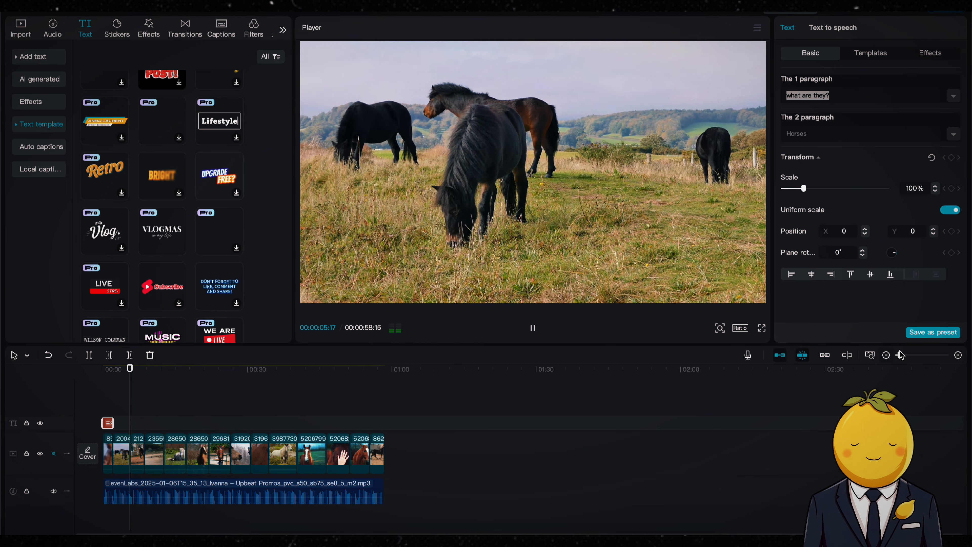
pyautogui.moveTo(900, 355); pyautogui.dragTo(904, 355)
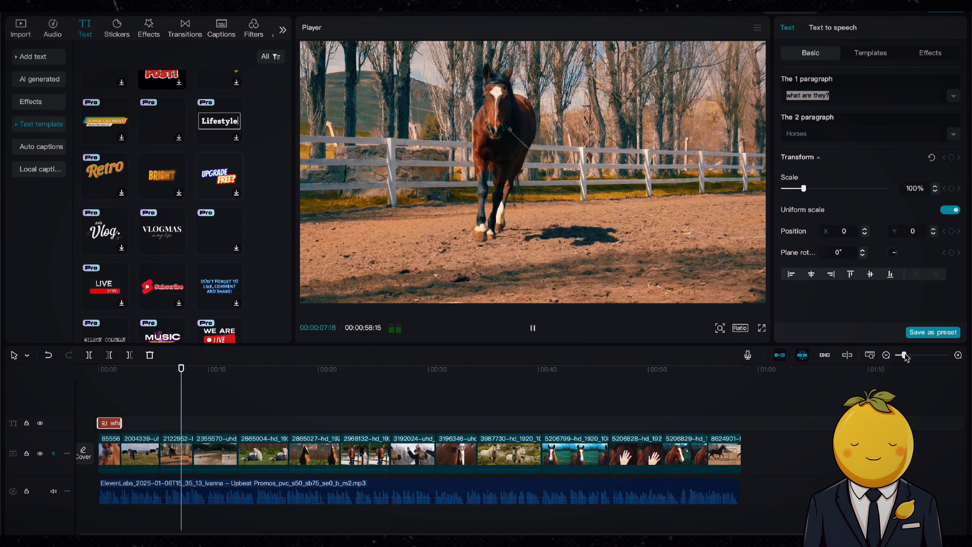
pyautogui.click(533, 328)
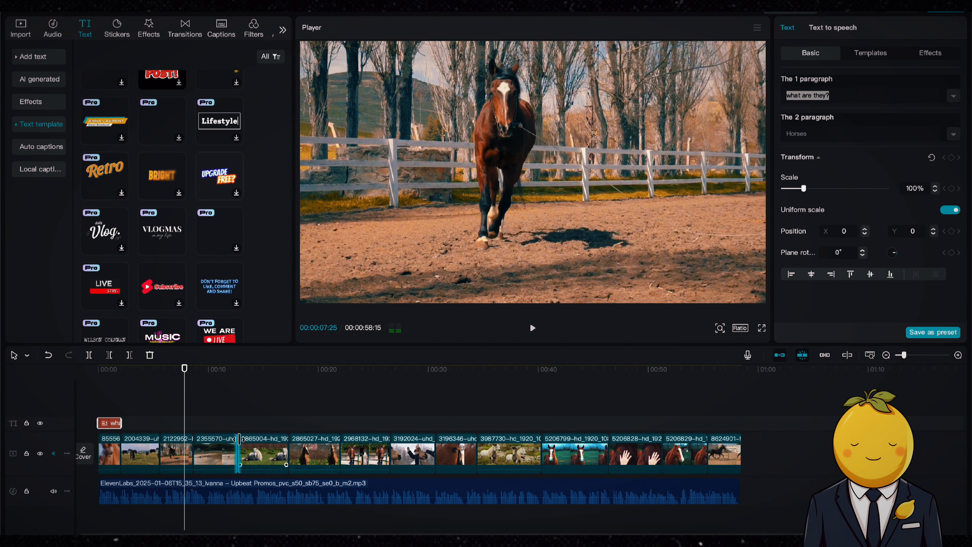
# Step: Add transitions at the first four cuts, including Pull In II and Memories sliding II, and Paper Ball between the sixth and seventh clips
pyautogui.click(193, 34)
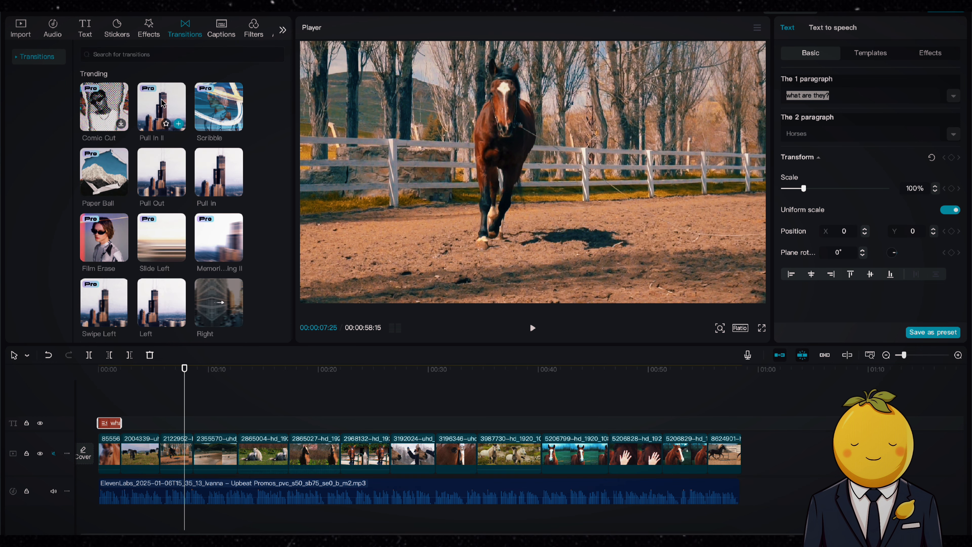
pyautogui.moveTo(161, 117); pyautogui.dragTo(120, 455)
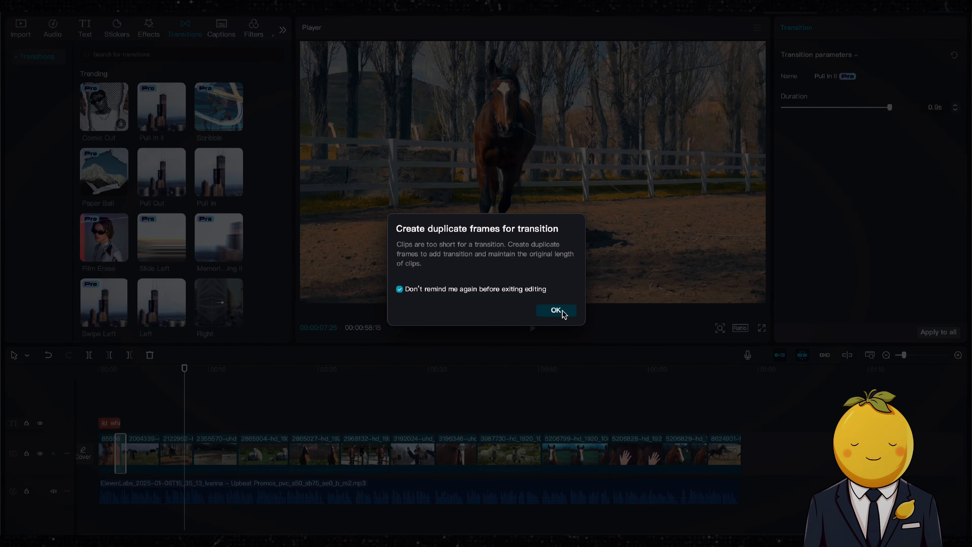
pyautogui.click(557, 310)
pyautogui.moveTo(161, 173); pyautogui.dragTo(172, 432)
pyautogui.moveTo(190, 471); pyautogui.dragTo(160, 460)
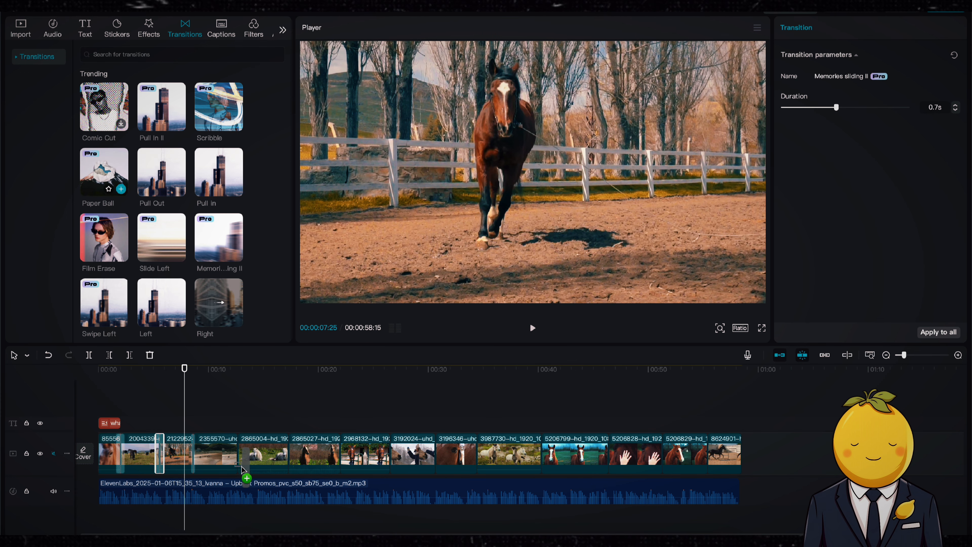
pyautogui.moveTo(365, 452); pyautogui.dragTo(338, 428)
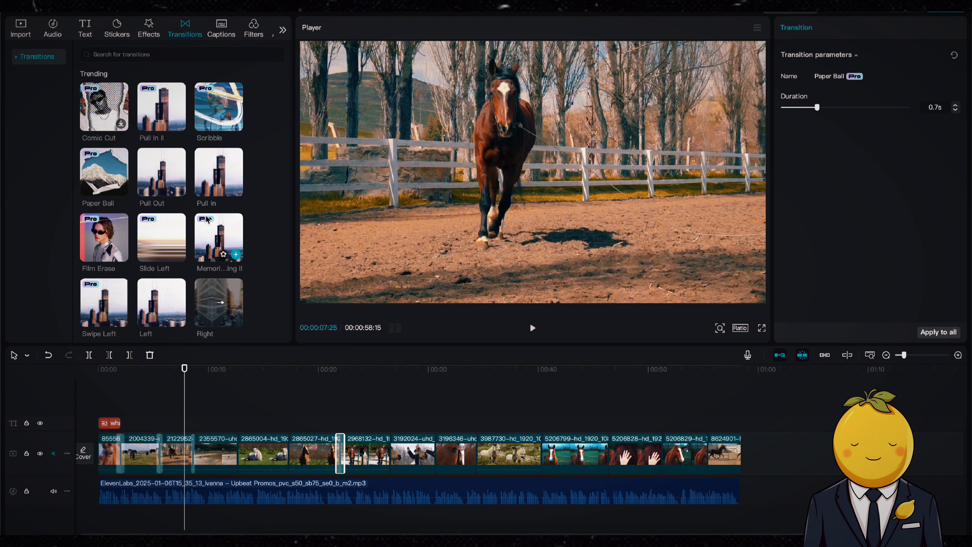
pyautogui.moveTo(206, 220); pyautogui.dragTo(241, 454)
# Step: Add transitions after the seventh and tenth clips, and Snap Zoom between the eleventh clip and the hand clip
pyautogui.scroll(-1, 165, 314)
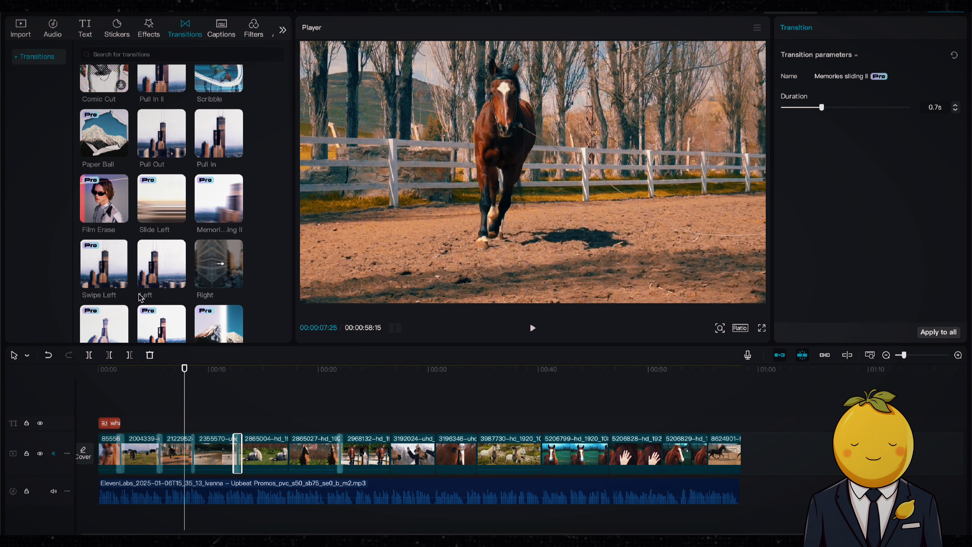
pyautogui.moveTo(117, 269); pyautogui.dragTo(542, 453)
pyautogui.scroll(-1, 165, 230)
pyautogui.moveTo(218, 295); pyautogui.dragTo(390, 453)
pyautogui.moveTo(127, 327); pyautogui.dragTo(609, 453)
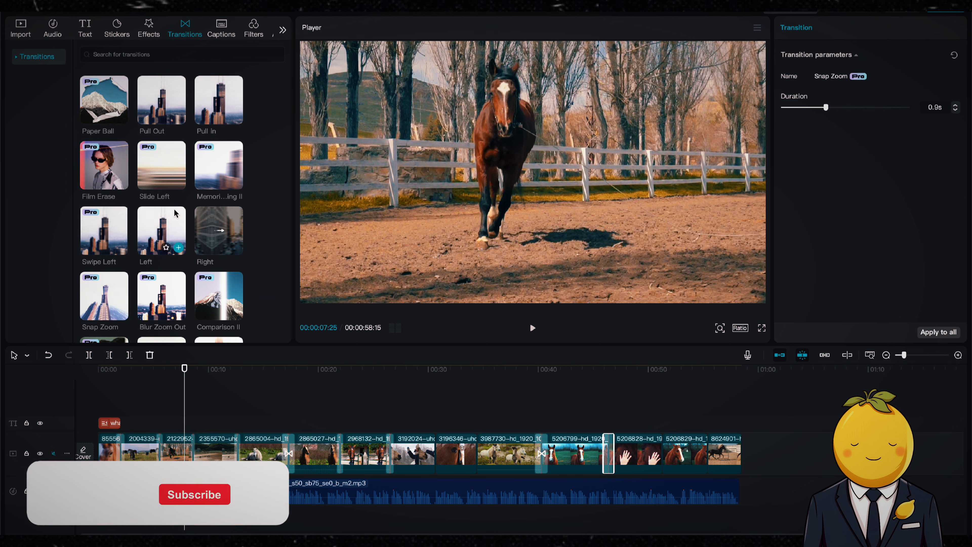
# Step: Add Inhale after the eighth clip, Sliding Memories after the ninth, Film Flicker after the twelfth and Signal Glitch 2 before the last clip
pyautogui.scroll(-2, 169, 255)
pyautogui.moveTo(162, 284); pyautogui.dragTo(435, 453)
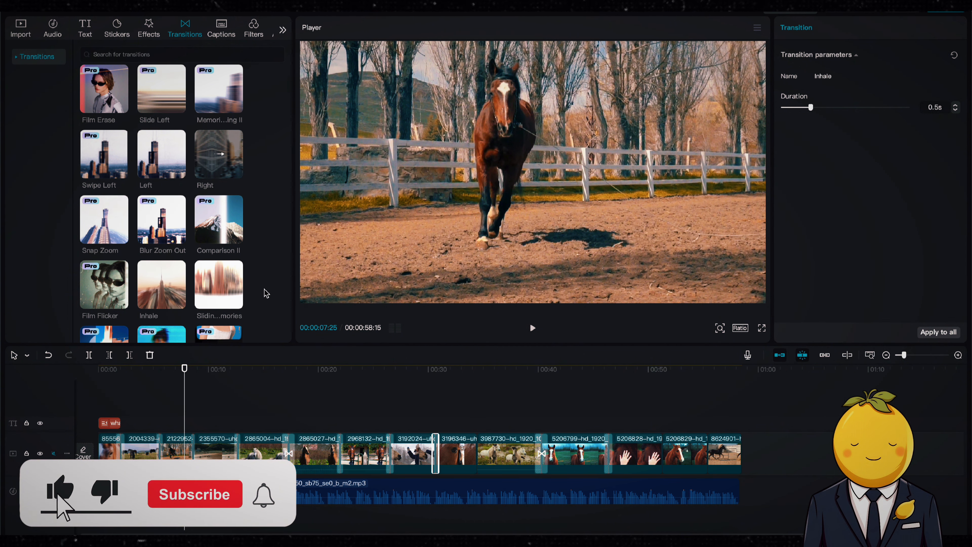
pyautogui.moveTo(234, 291); pyautogui.dragTo(477, 453)
pyautogui.moveTo(106, 286); pyautogui.dragTo(662, 453)
pyautogui.scroll(-2, 264, 258)
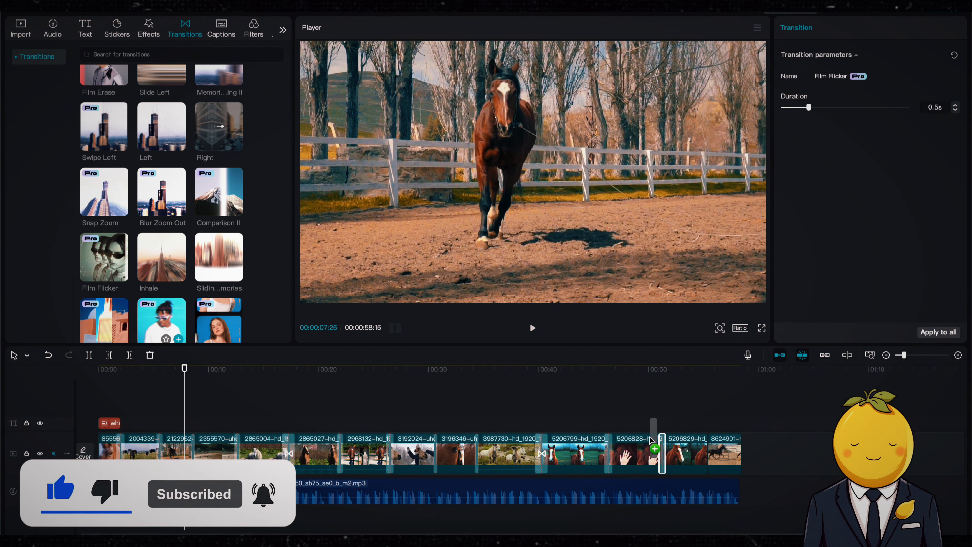
pyautogui.moveTo(174, 313); pyautogui.dragTo(705, 455)
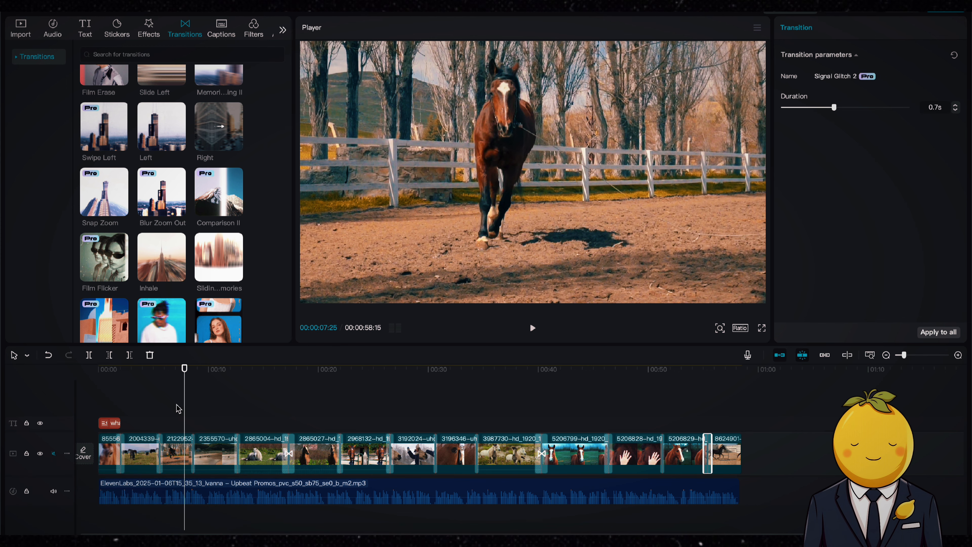
# Step: Play the edit to review the transitions, and return the playhead to the start
pyautogui.press('space')
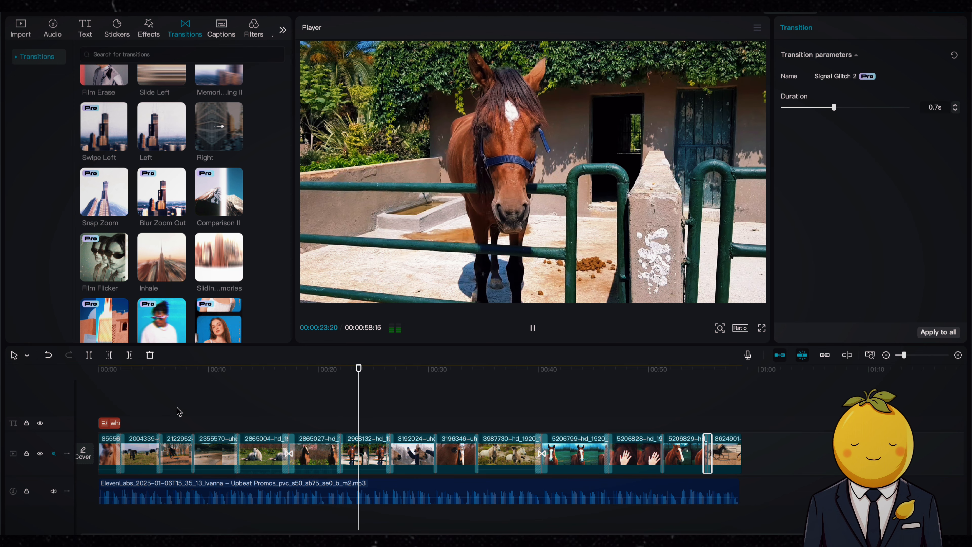
pyautogui.press('space')
pyautogui.moveTo(126, 369); pyautogui.dragTo(89, 368)
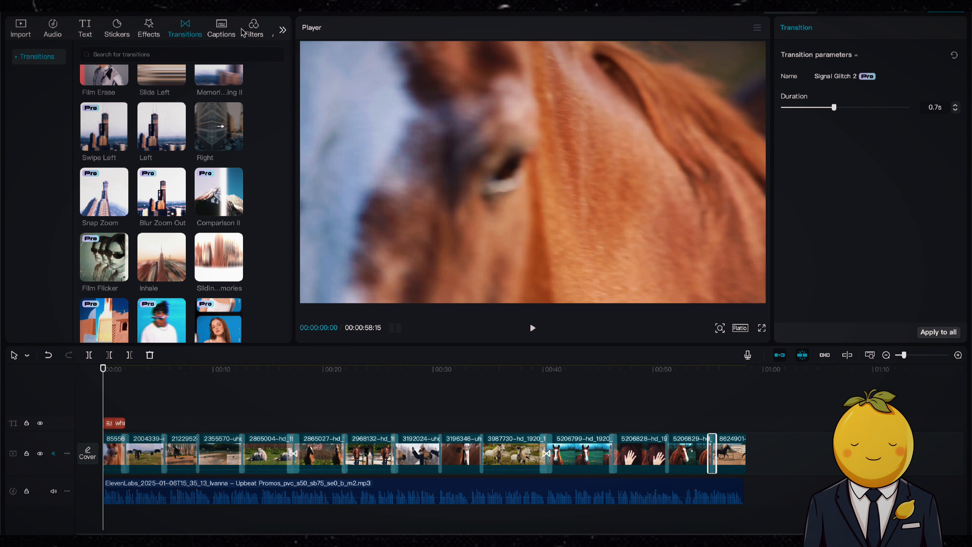
# Step: Generate automatic English captions and apply the bold white caption template with the red highlighted word to all of them
pyautogui.click(224, 34)
pyautogui.click(273, 336)
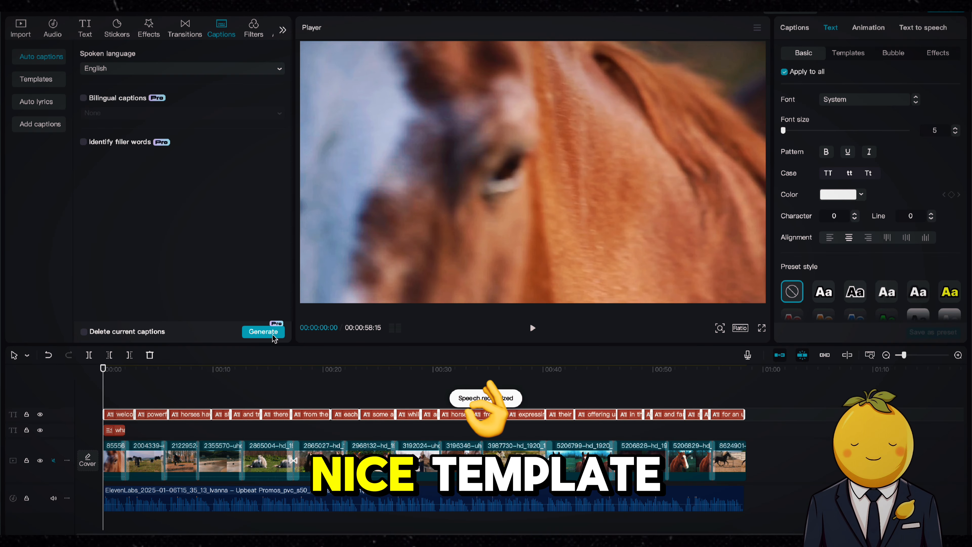
pyautogui.click(853, 54)
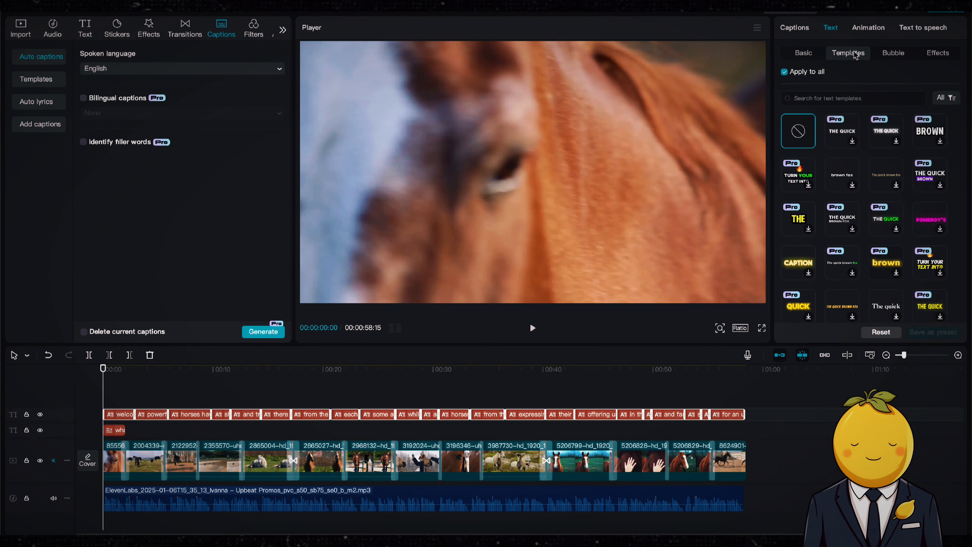
pyautogui.scroll(-5, 915, 256)
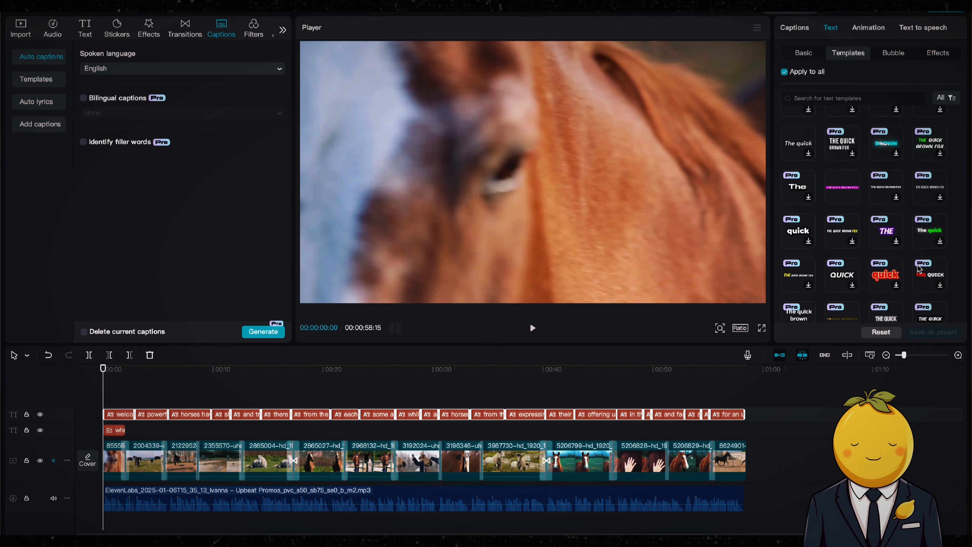
pyautogui.click(930, 281)
# Step: Play the captioned opening and skim through the timeline to check the captions, ending at the lying white horse
pyautogui.press('space')
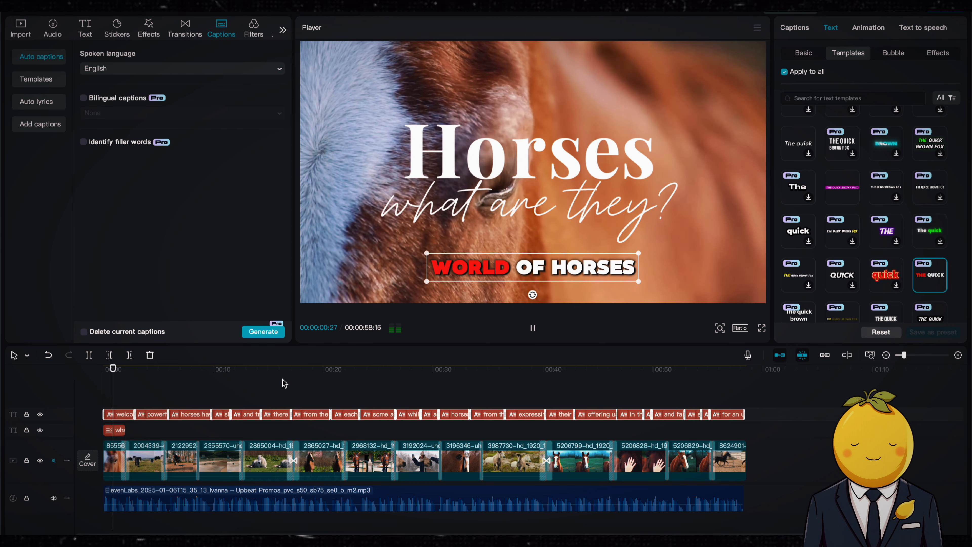
pyautogui.press('space')
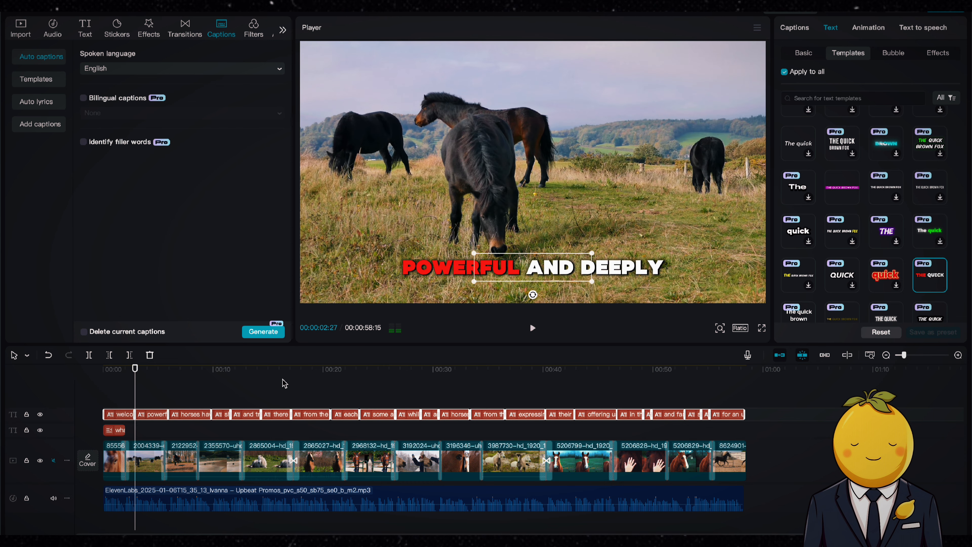
pyautogui.click(536, 382)
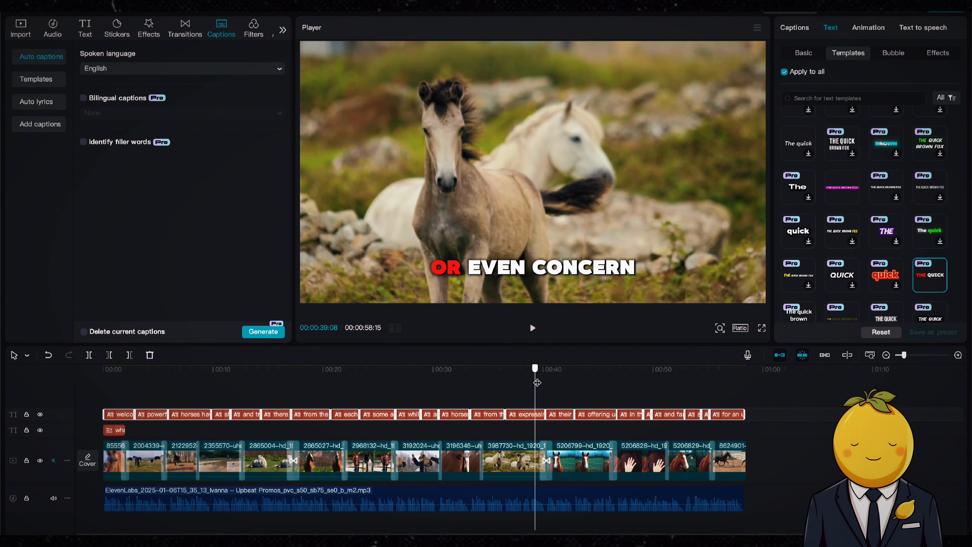
pyautogui.moveTo(537, 382); pyautogui.dragTo(701, 407)
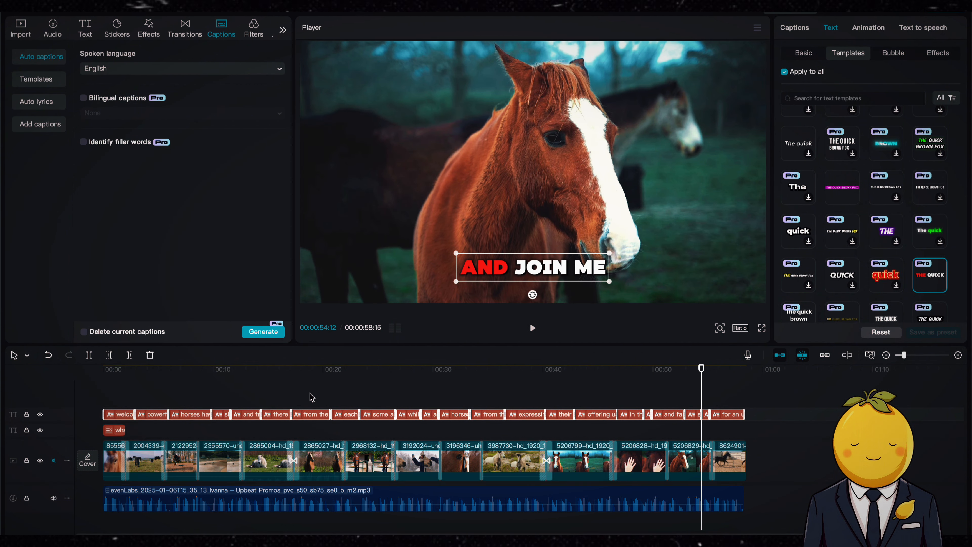
pyautogui.click(310, 399)
pyautogui.moveTo(684, 377); pyautogui.dragTo(261, 383)
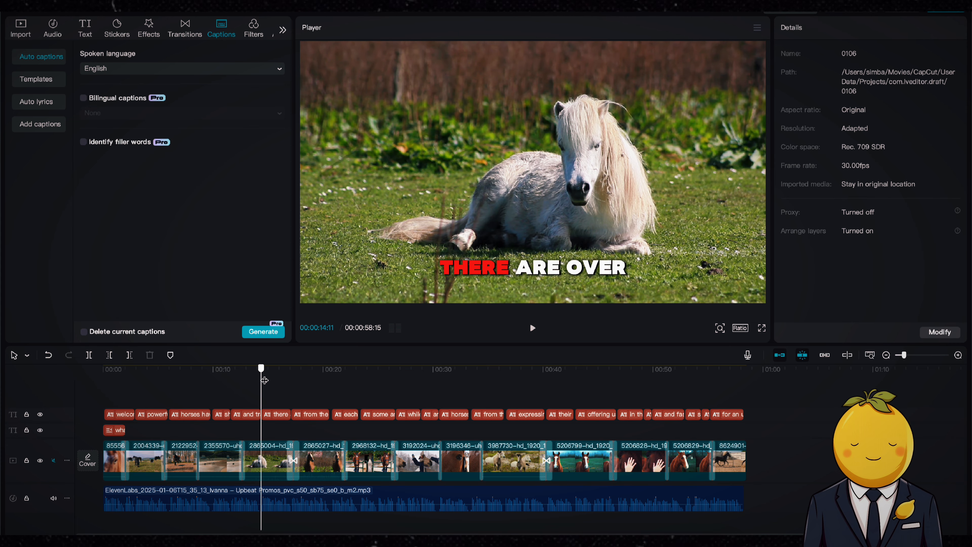
# Step: Add the Clear II filter over the lying white horse and stack the Center Light filter above it at intensity 20
pyautogui.click(252, 35)
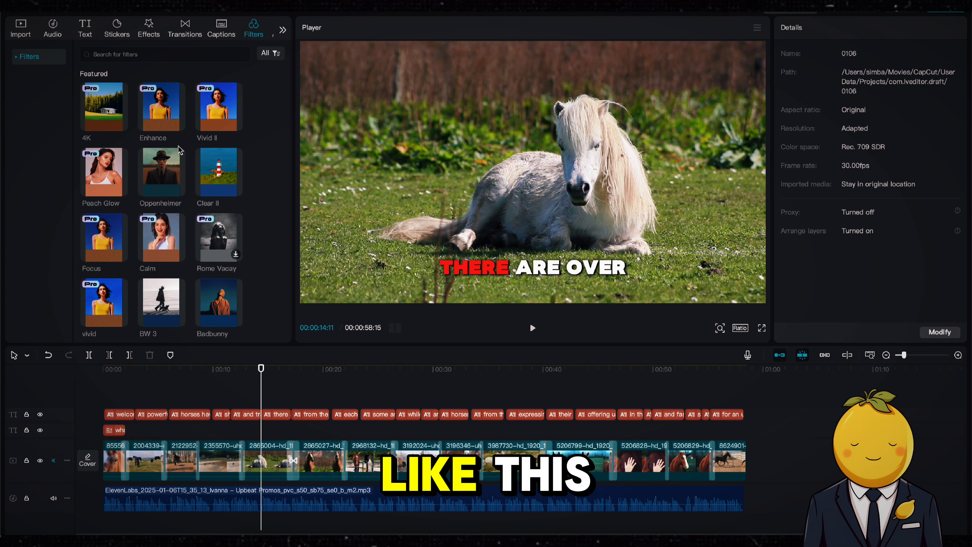
pyautogui.moveTo(217, 173); pyautogui.dragTo(248, 407)
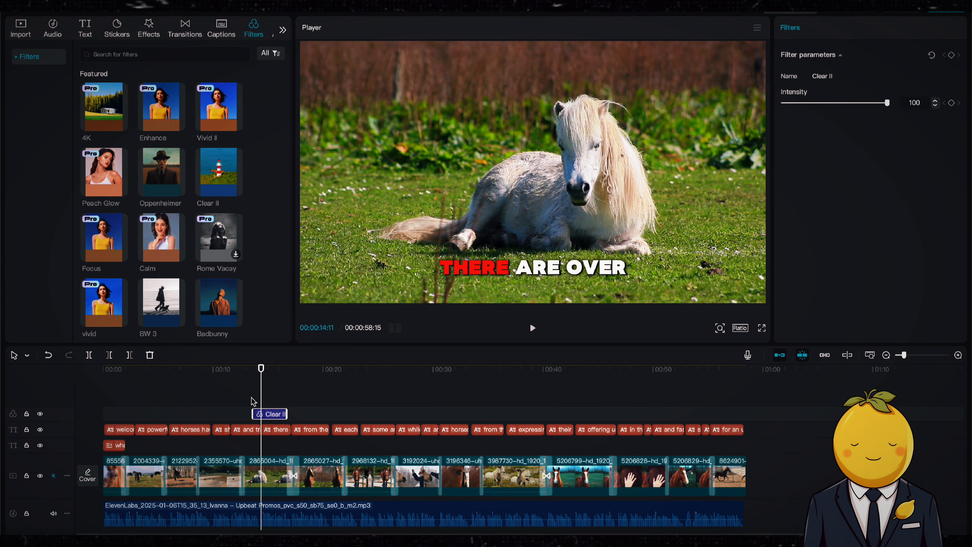
pyautogui.scroll(-3, 156, 192)
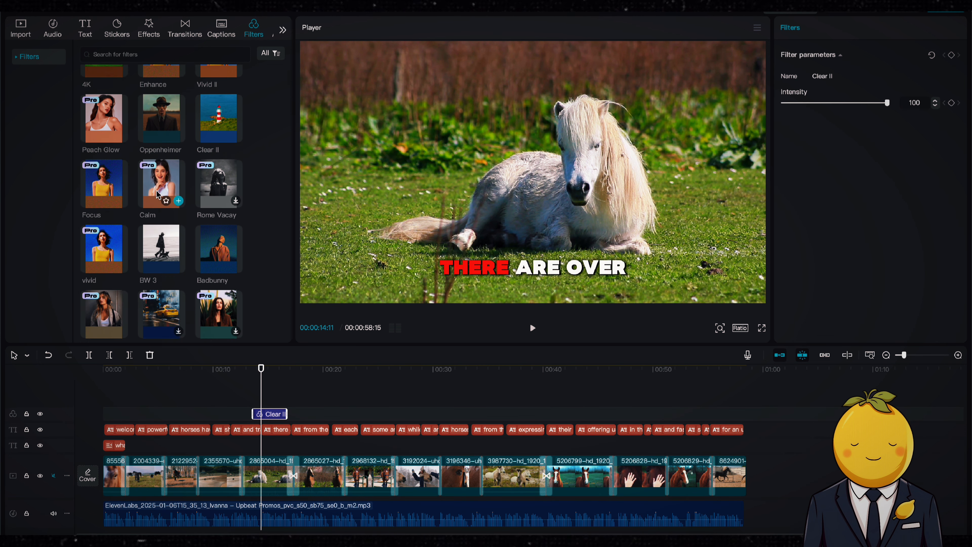
pyautogui.moveTo(183, 317); pyautogui.dragTo(268, 413)
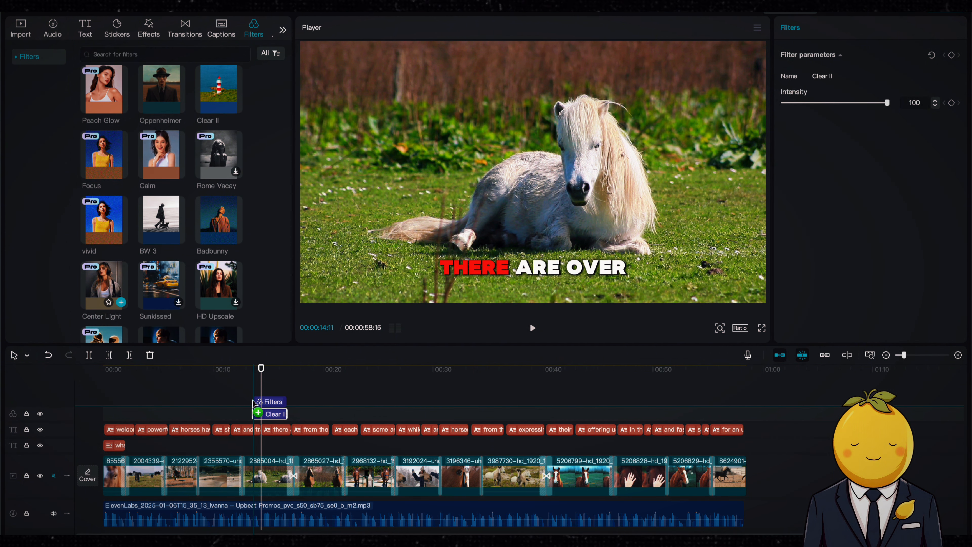
pyautogui.moveTo(888, 103); pyautogui.dragTo(805, 102)
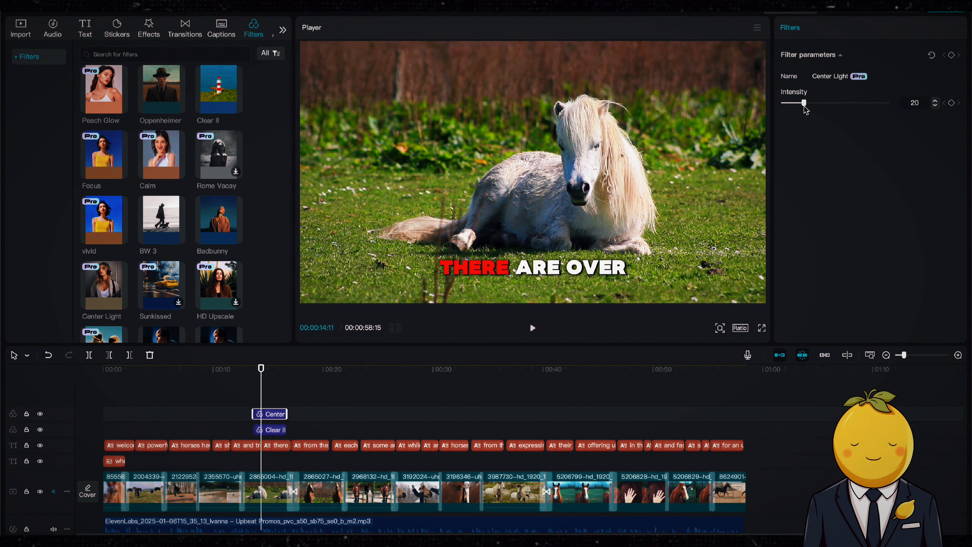
# Step: Extend the filters over the whole length of the video and play a short section to check the look
pyautogui.moveTo(300, 406); pyautogui.dragTo(747, 425)
pyautogui.press('space')
pyautogui.press('Delete')
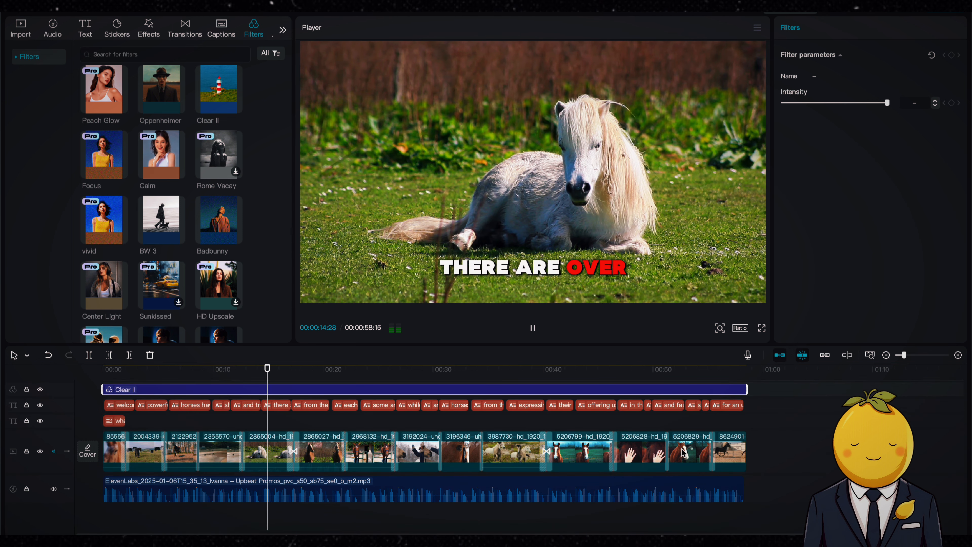
pyautogui.press('space')
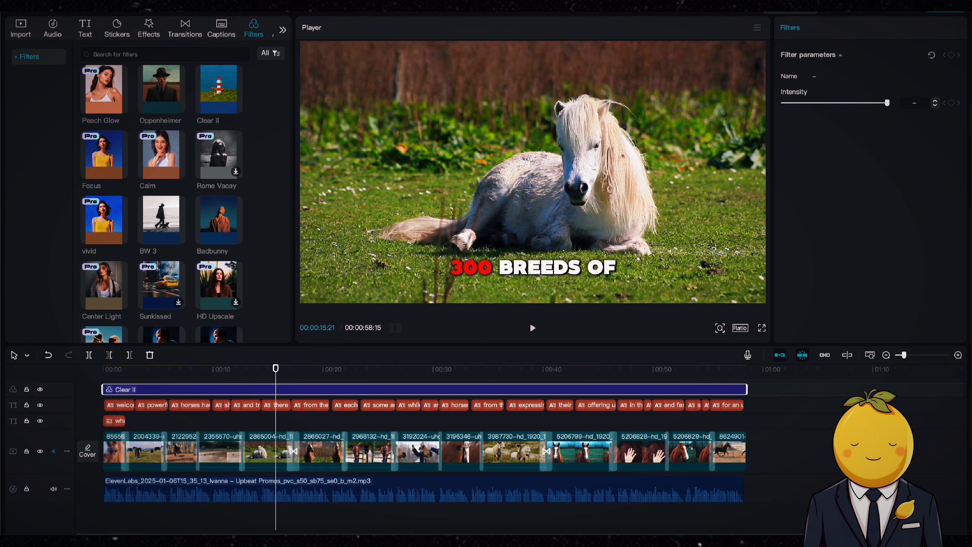
# Step: Export the finished video as AI Horses in 4K resolution with the HEVC codec, mp4 format and 30 fps
pyautogui.press('Home')
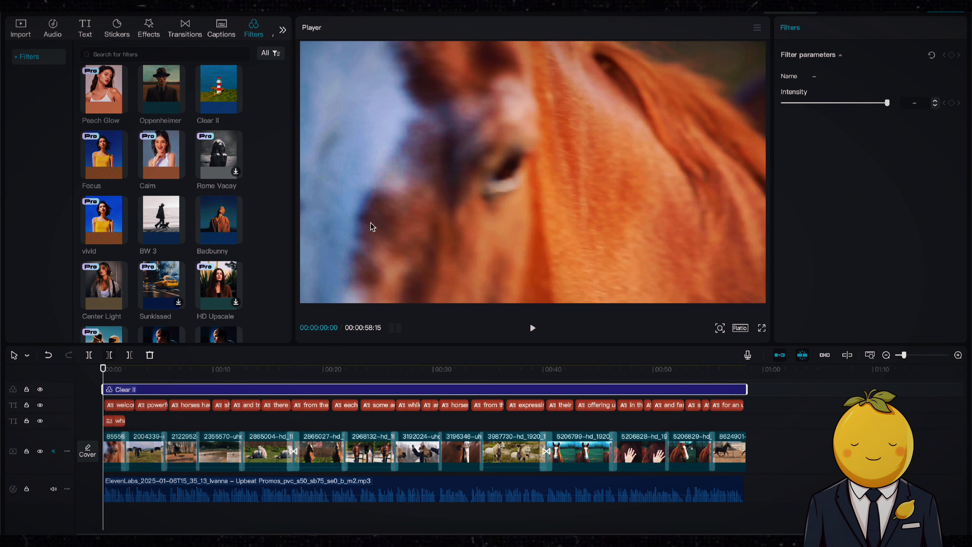
pyautogui.click(943, 10)
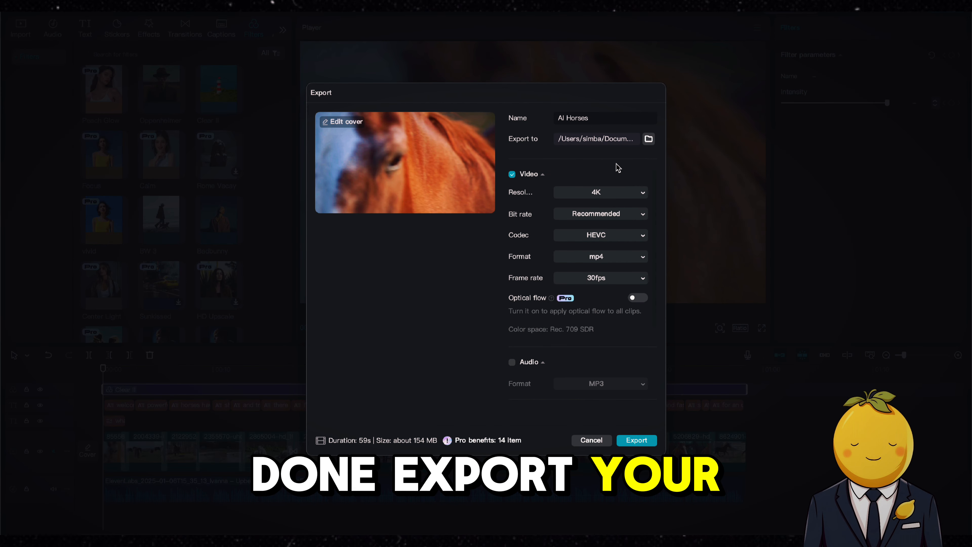
pyautogui.click(639, 440)
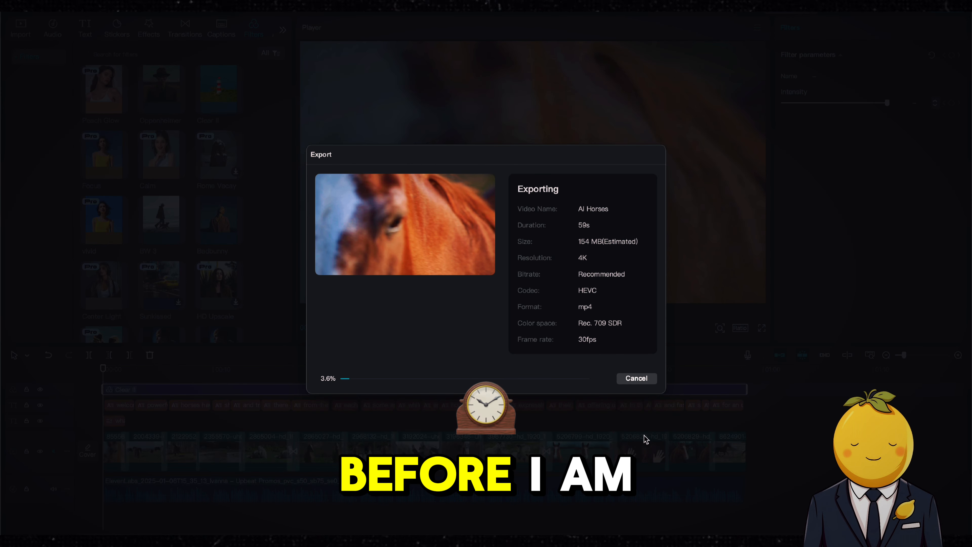